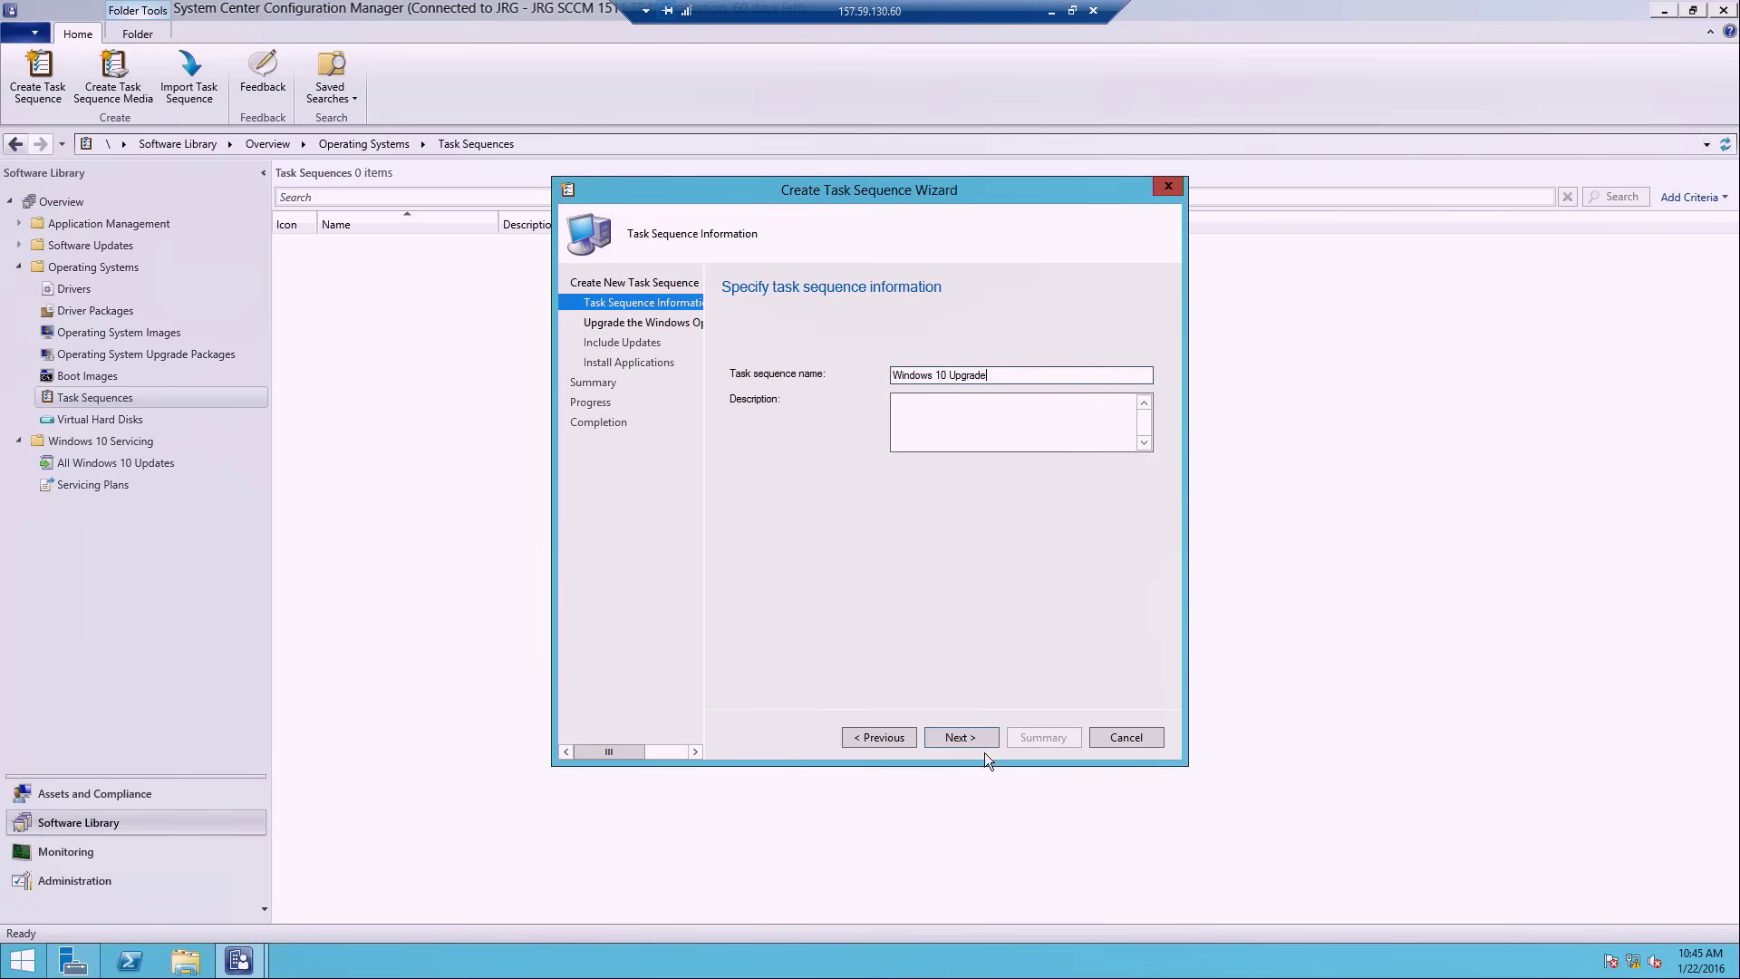
Step: Show the empty Task Sequences list under Operating Systems in the Software Library
{"action": "left_click", "coordinate": [970, 736]}
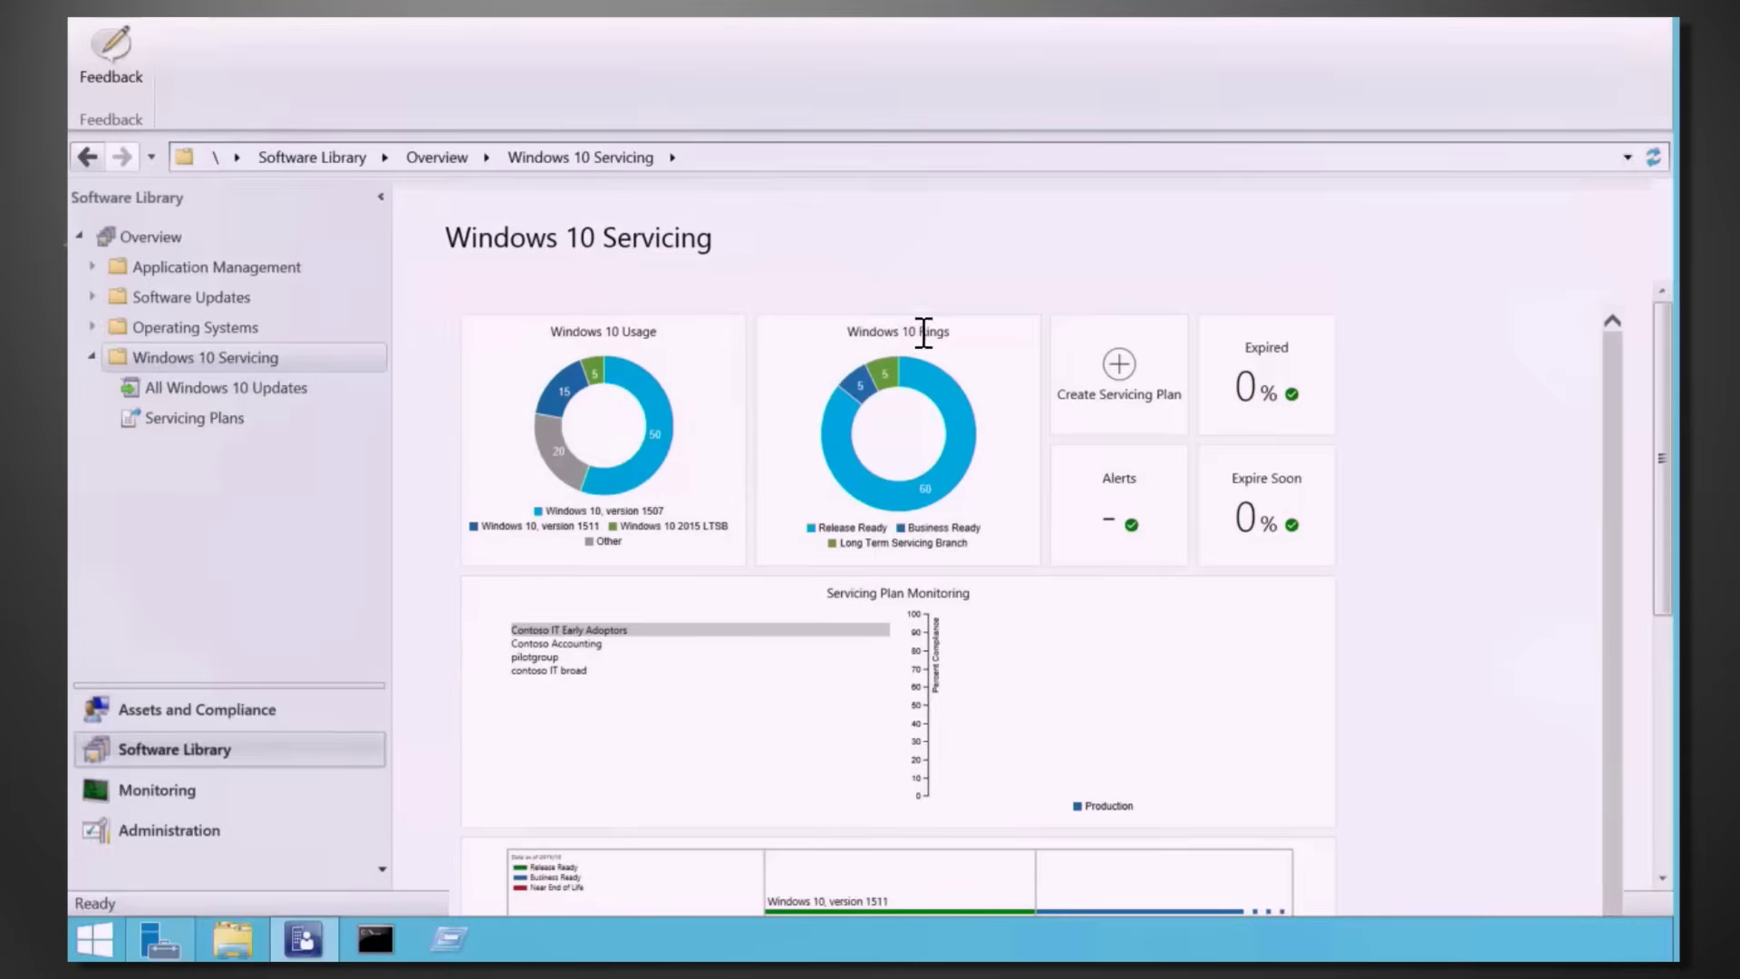
{"action": "left_click", "coordinate": [1133, 372]}
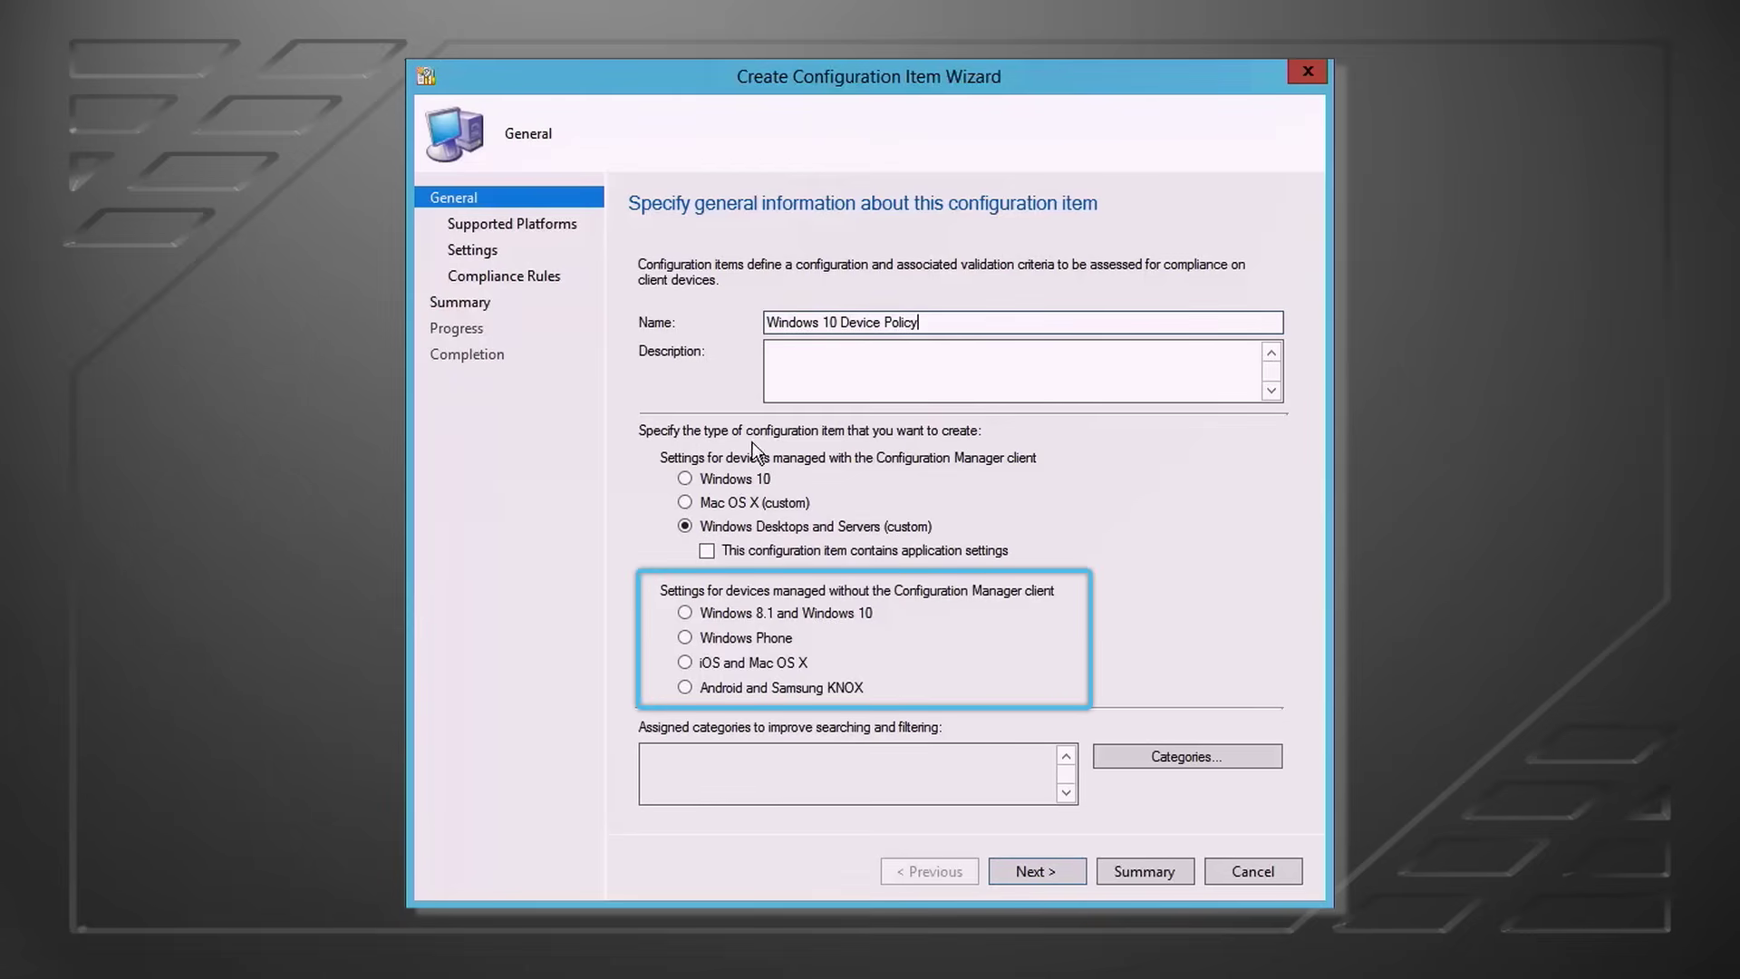
{"action": "left_click", "coordinate": [744, 481]}
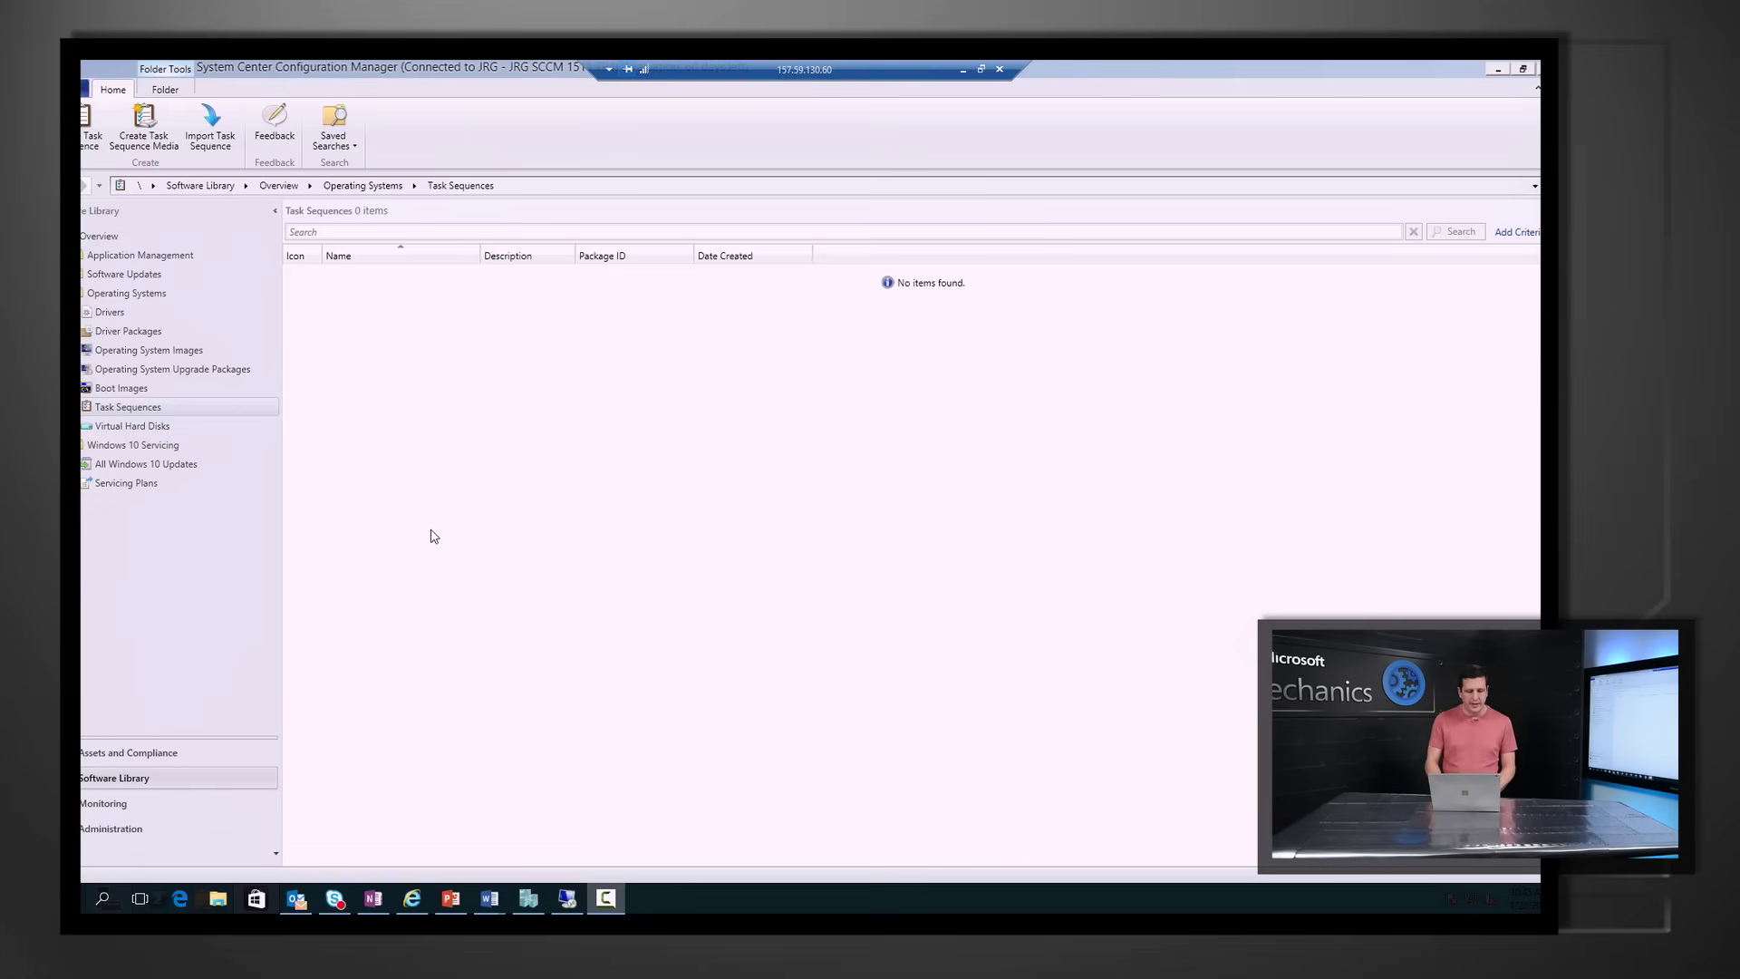
Step: Begin an 'Upgrade an operating system from upgrade package' task sequence and enter its name
{"action": "right_click", "coordinate": [140, 408]}
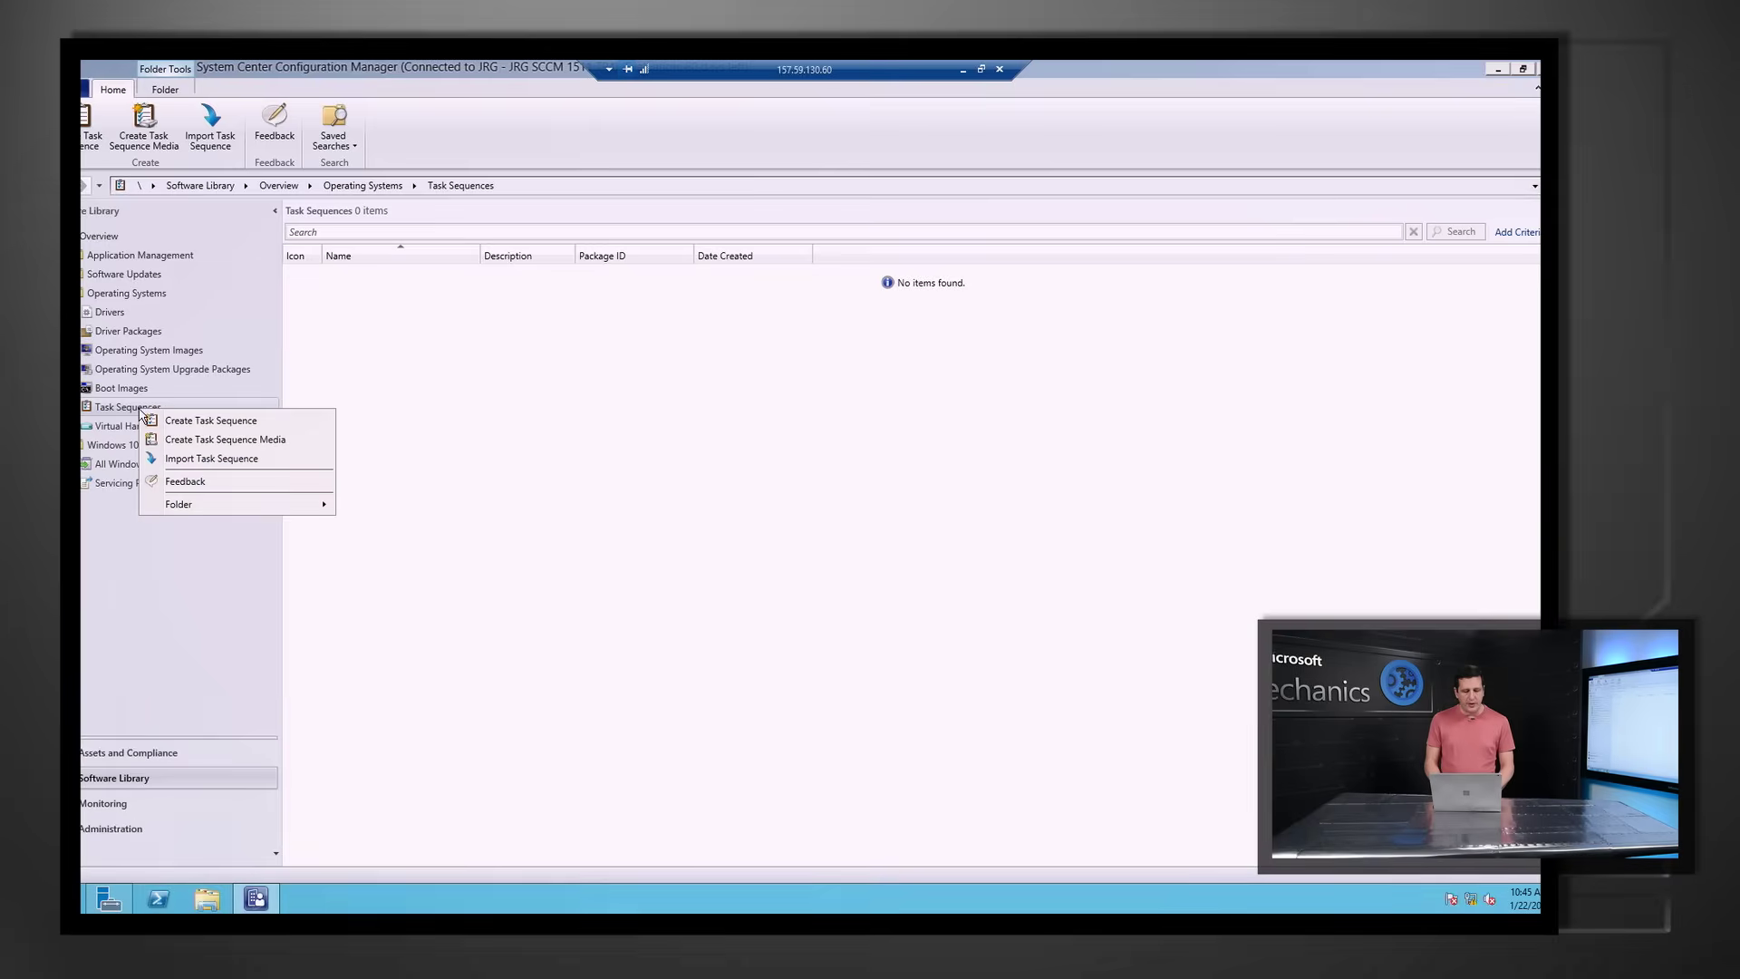
{"action": "left_click", "coordinate": [192, 422]}
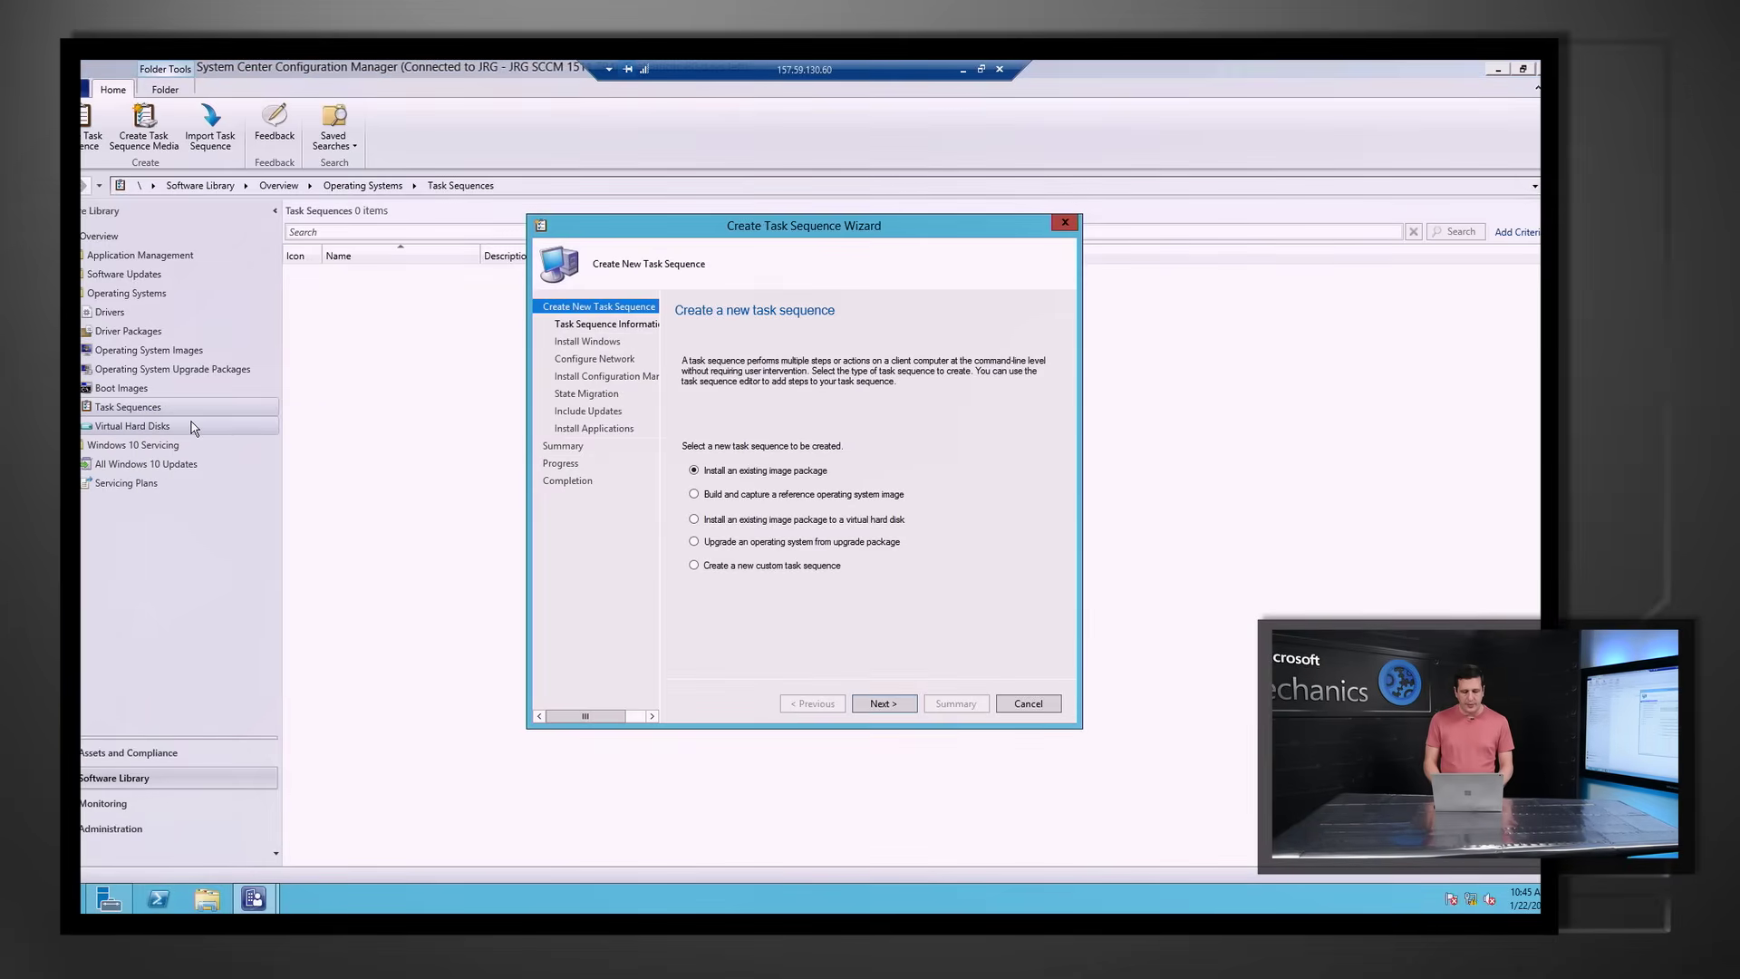
{"action": "left_click", "coordinate": [726, 543]}
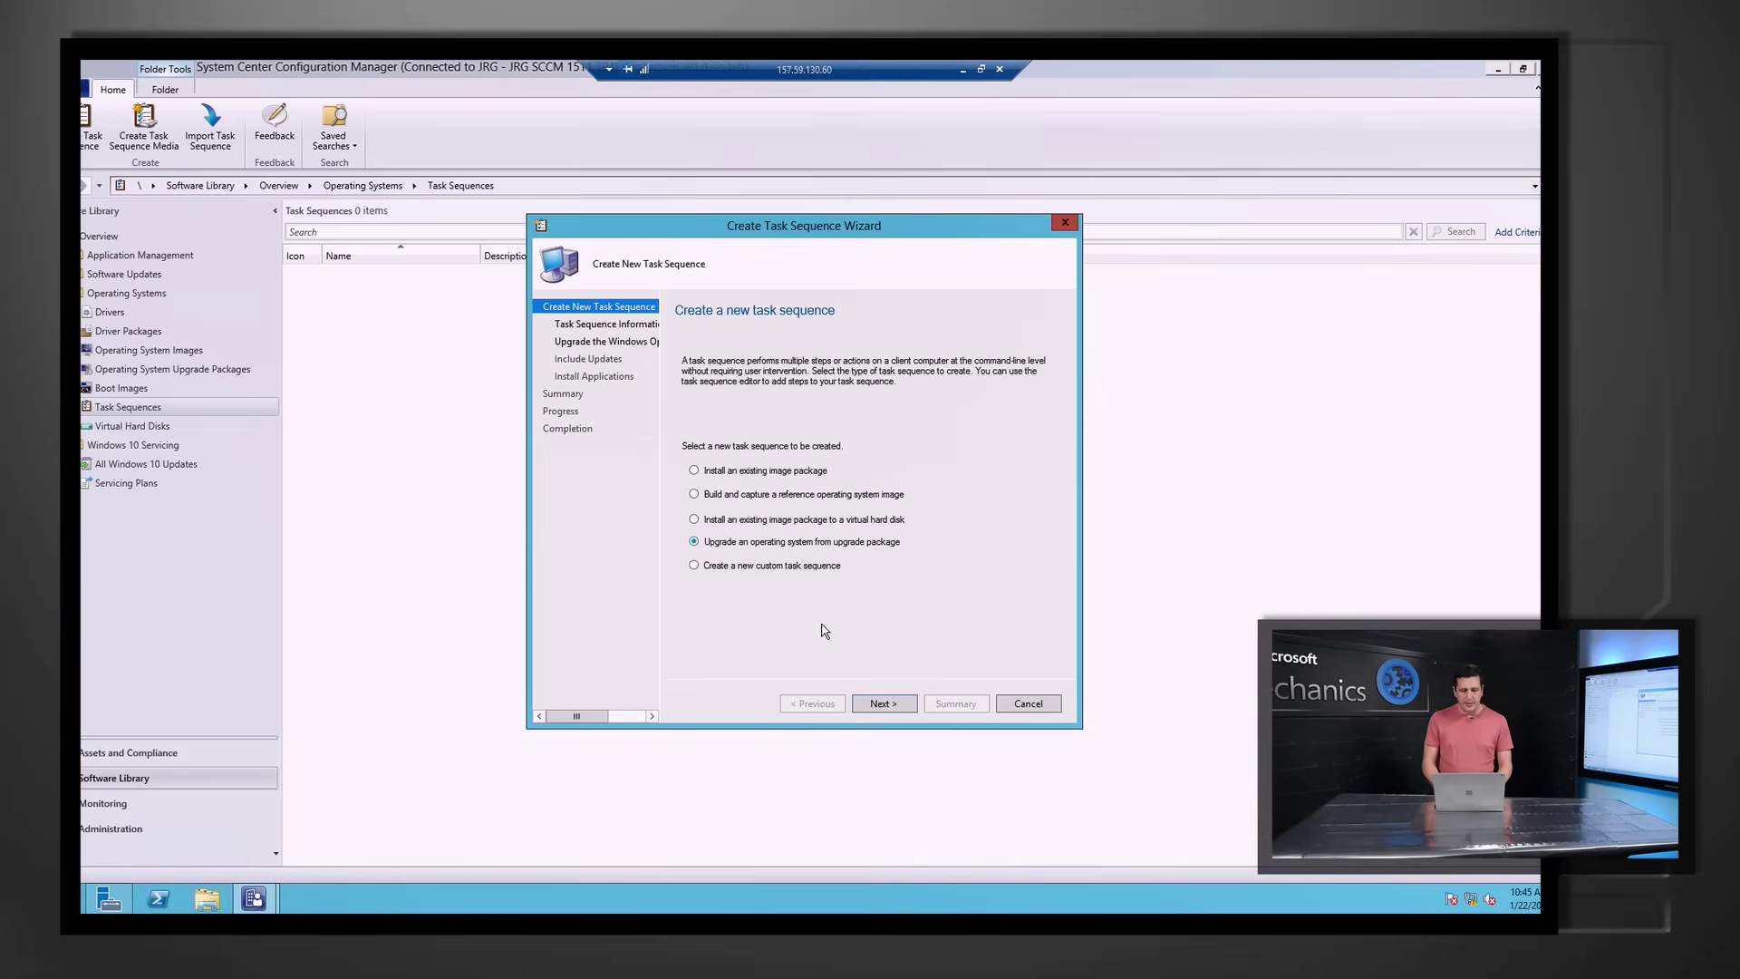
{"action": "left_click", "coordinate": [882, 707]}
{"action": "type", "text": "Windows 10 Upg"}
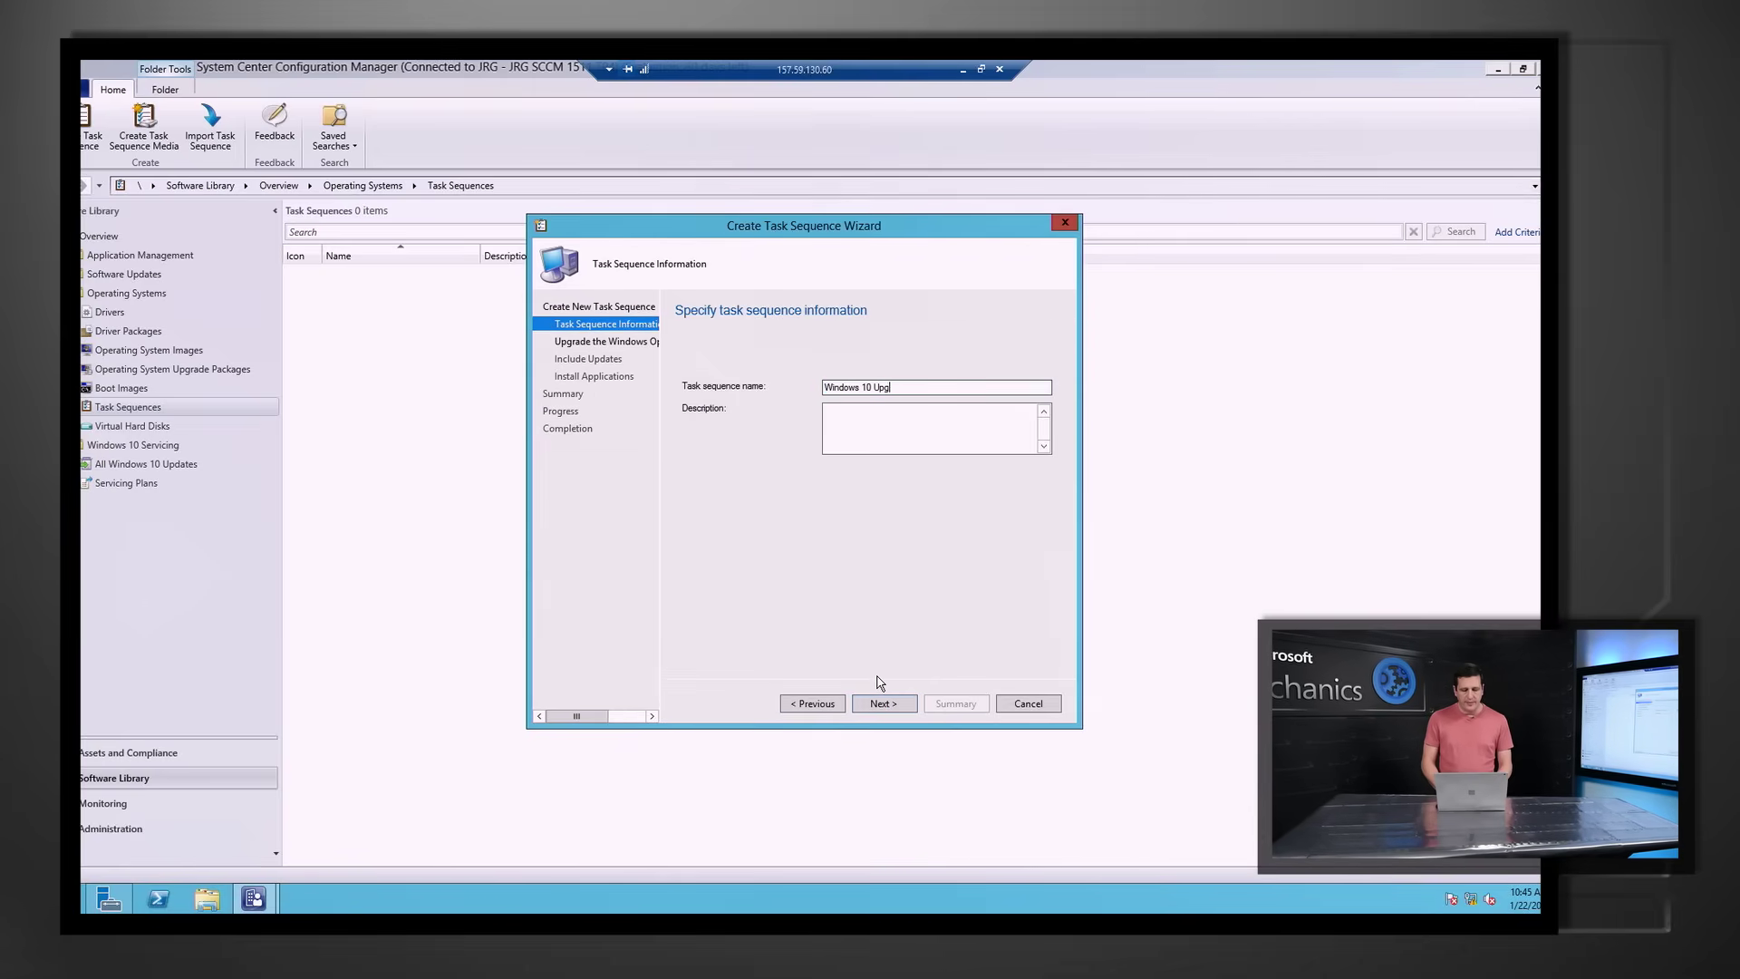
{"action": "type", "text": "rade"}
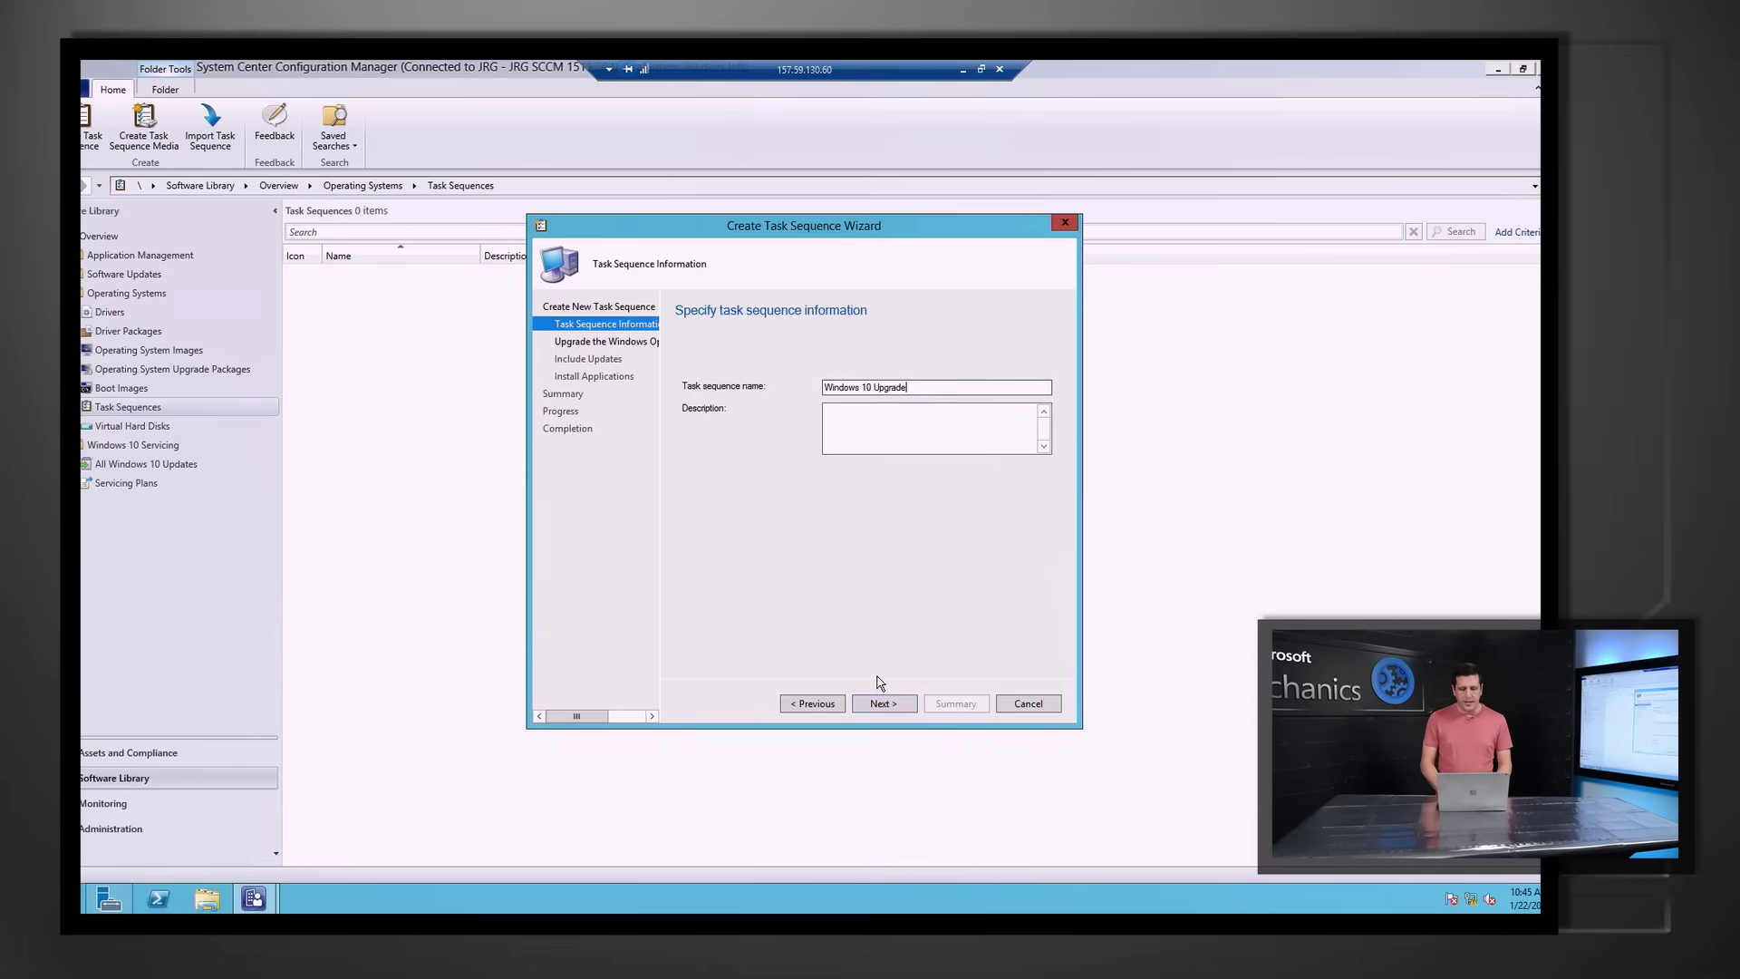
{"action": "left_click", "coordinate": [891, 704]}
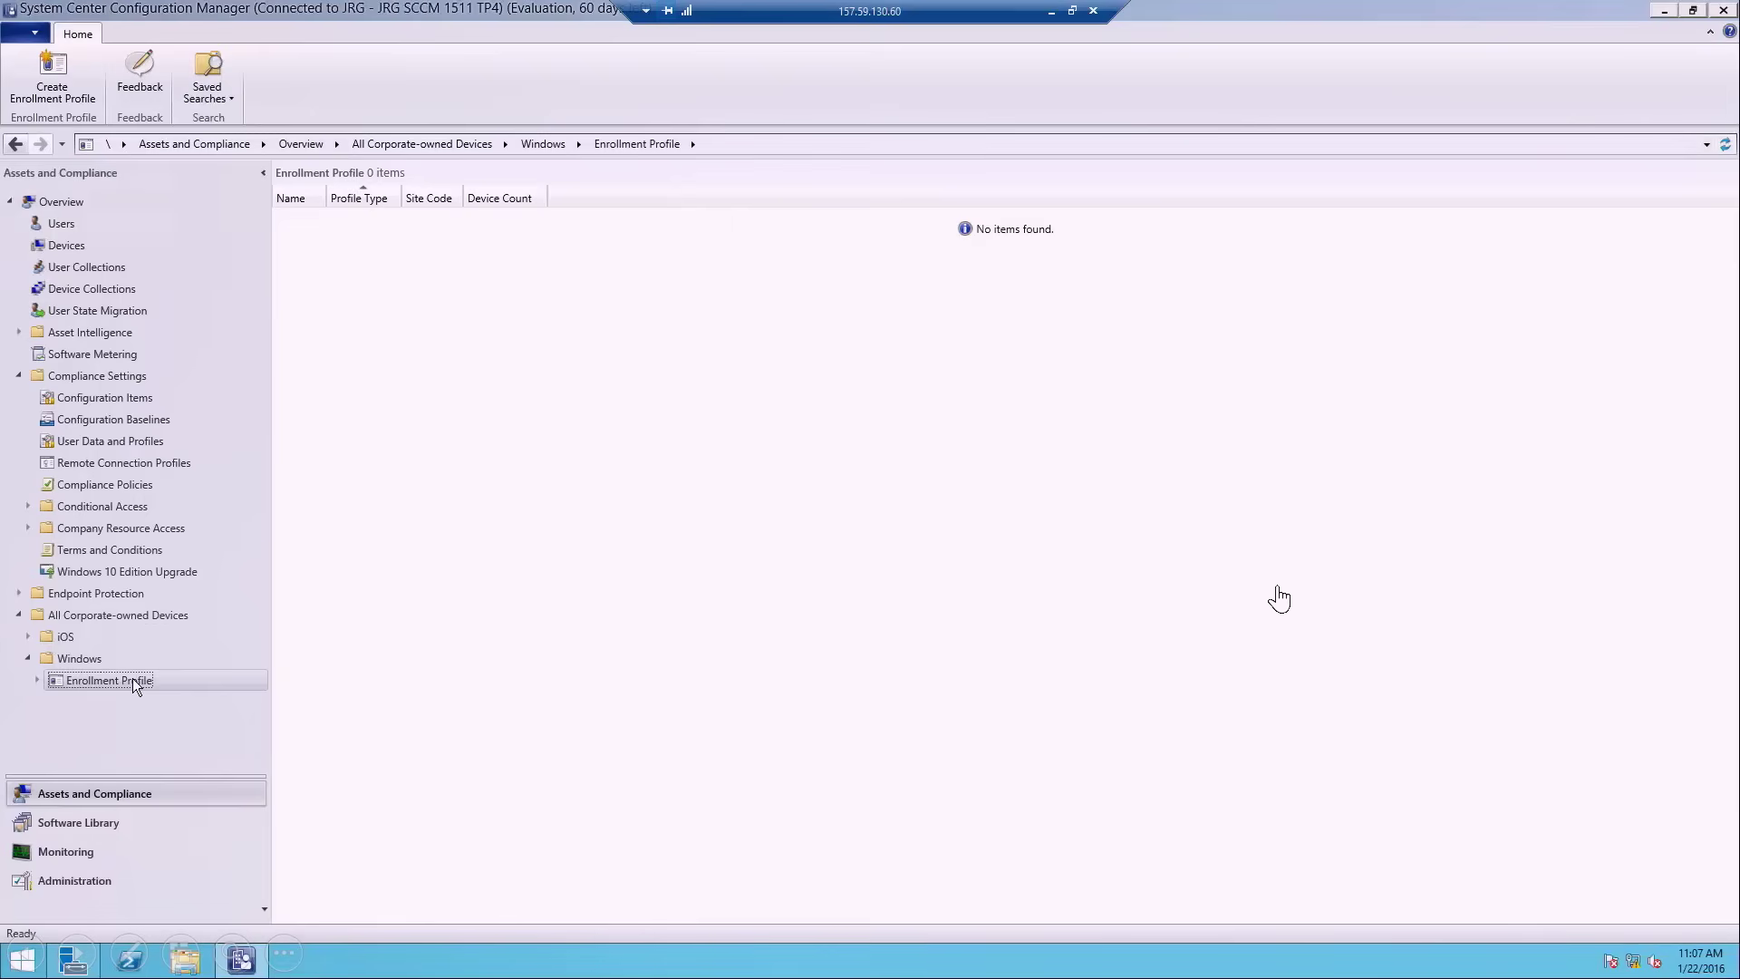
Step: Start an enrollment profile named Device Enrollment Profile with On-Premises management authority
{"action": "right_click", "coordinate": [132, 678]}
{"action": "left_click", "coordinate": [168, 691]}
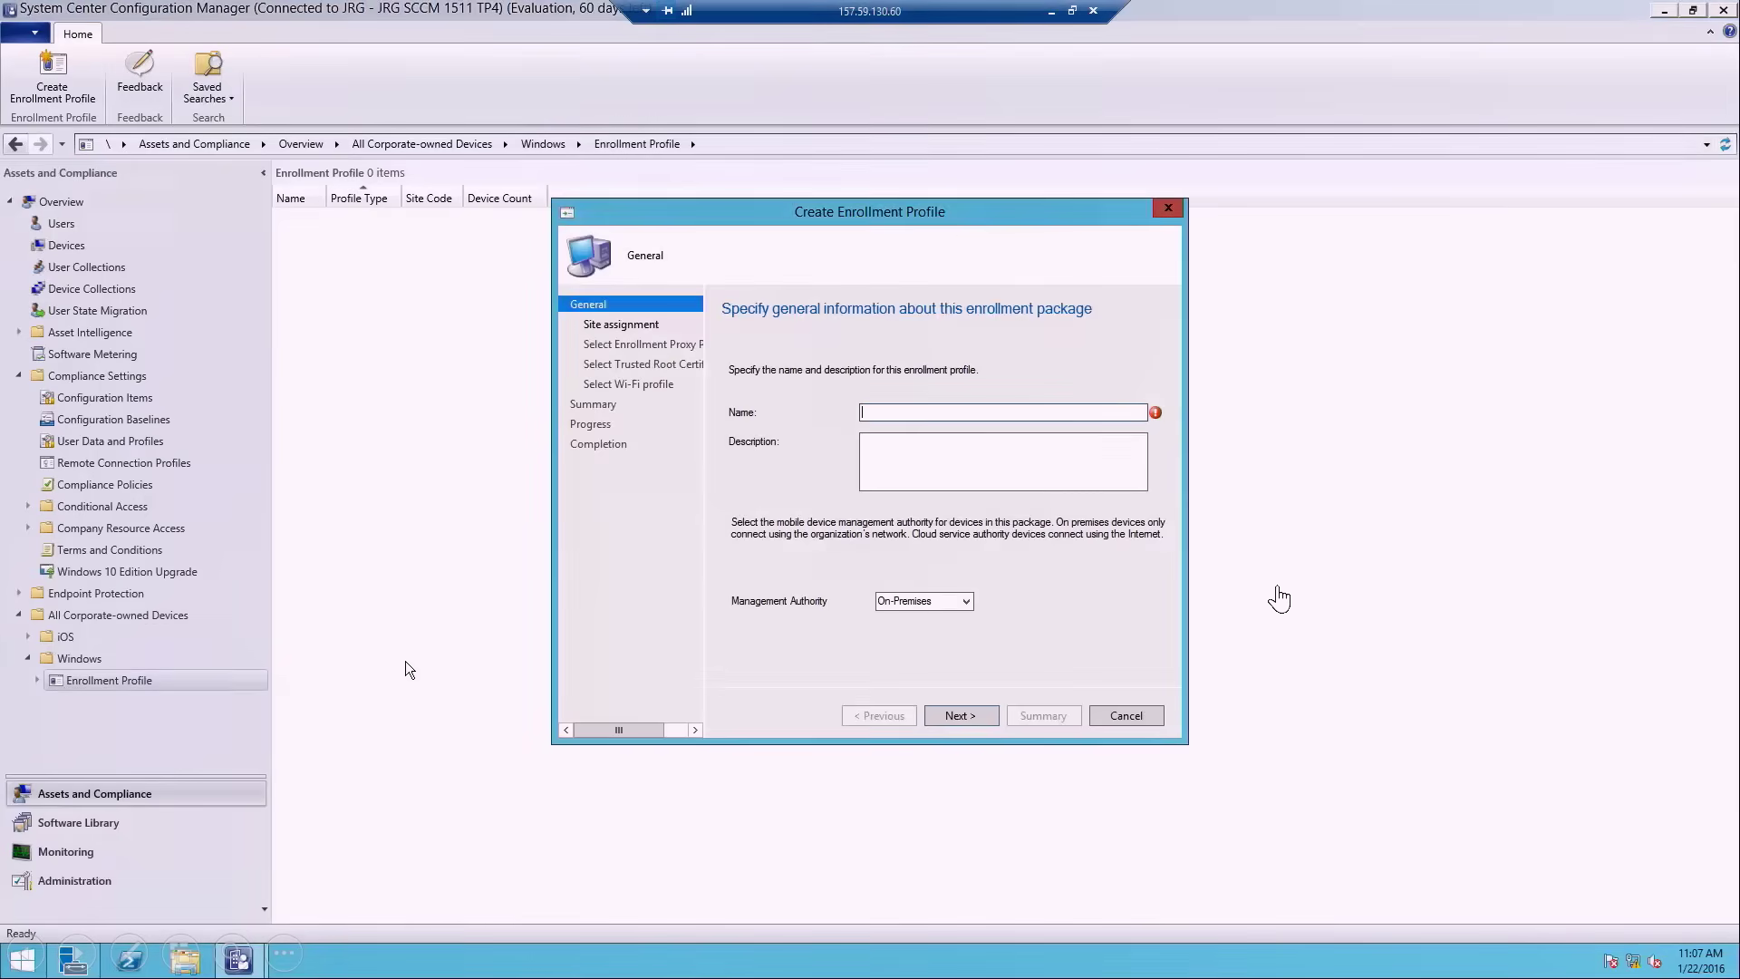
{"action": "type", "text": "D"}
{"action": "type", "text": "evice Enrollment Profile"}
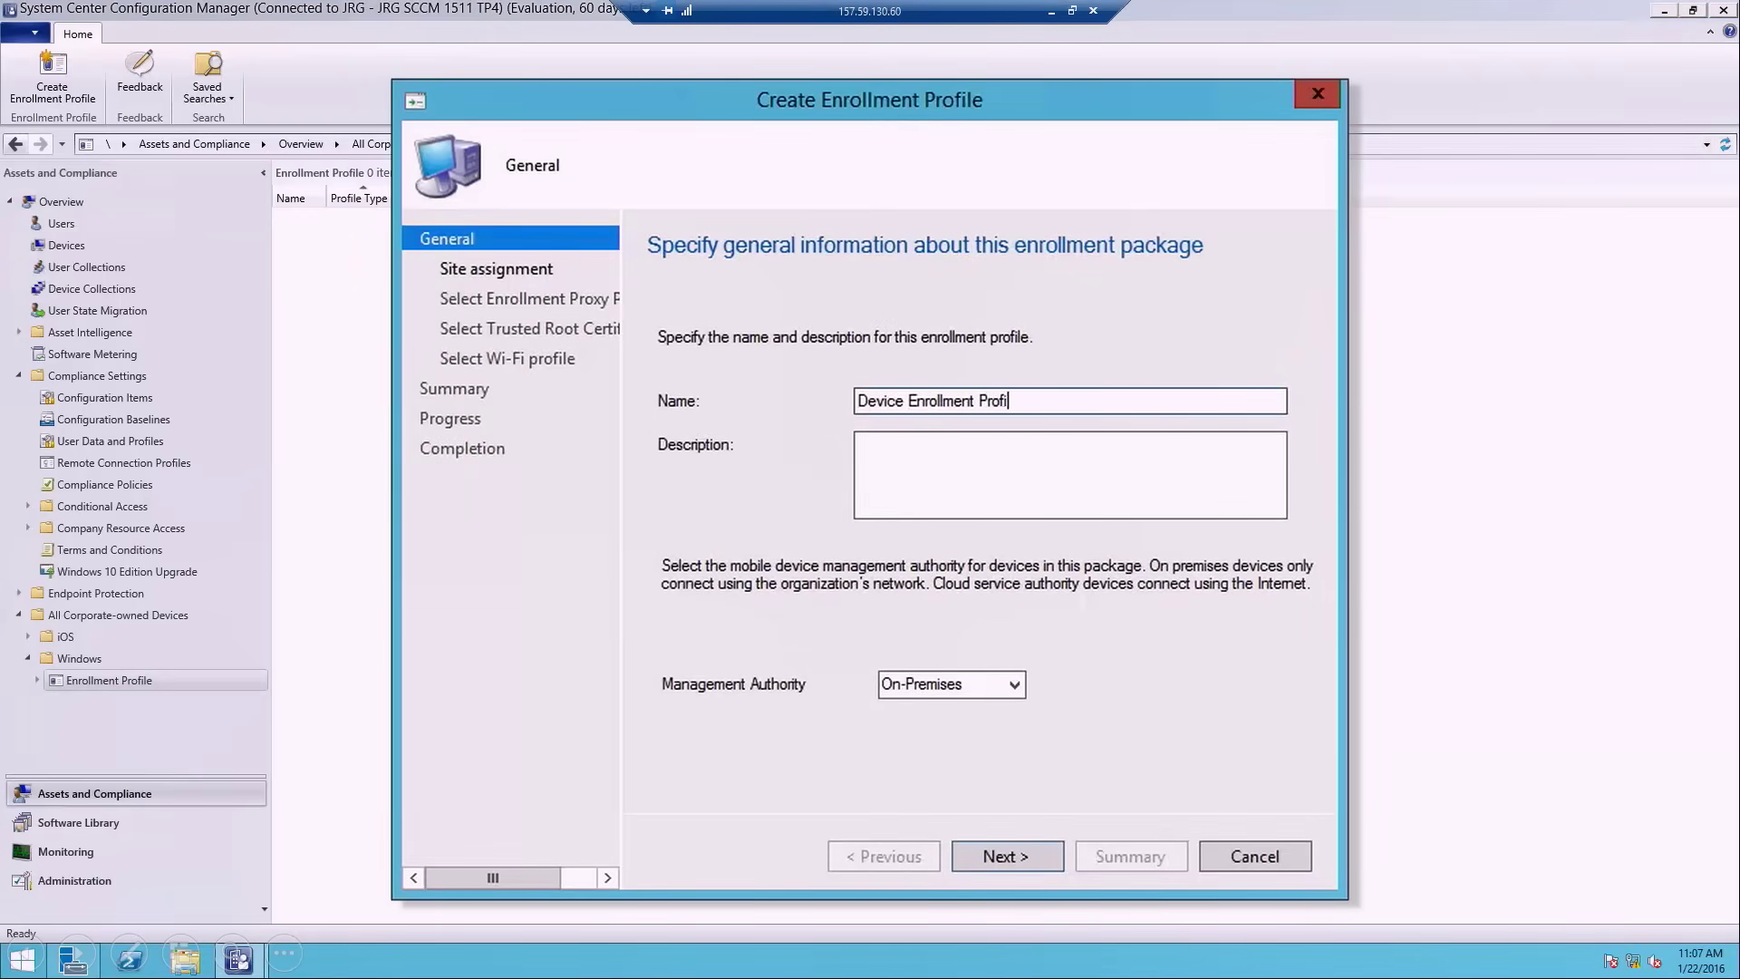
{"action": "left_click", "coordinate": [1015, 686]}
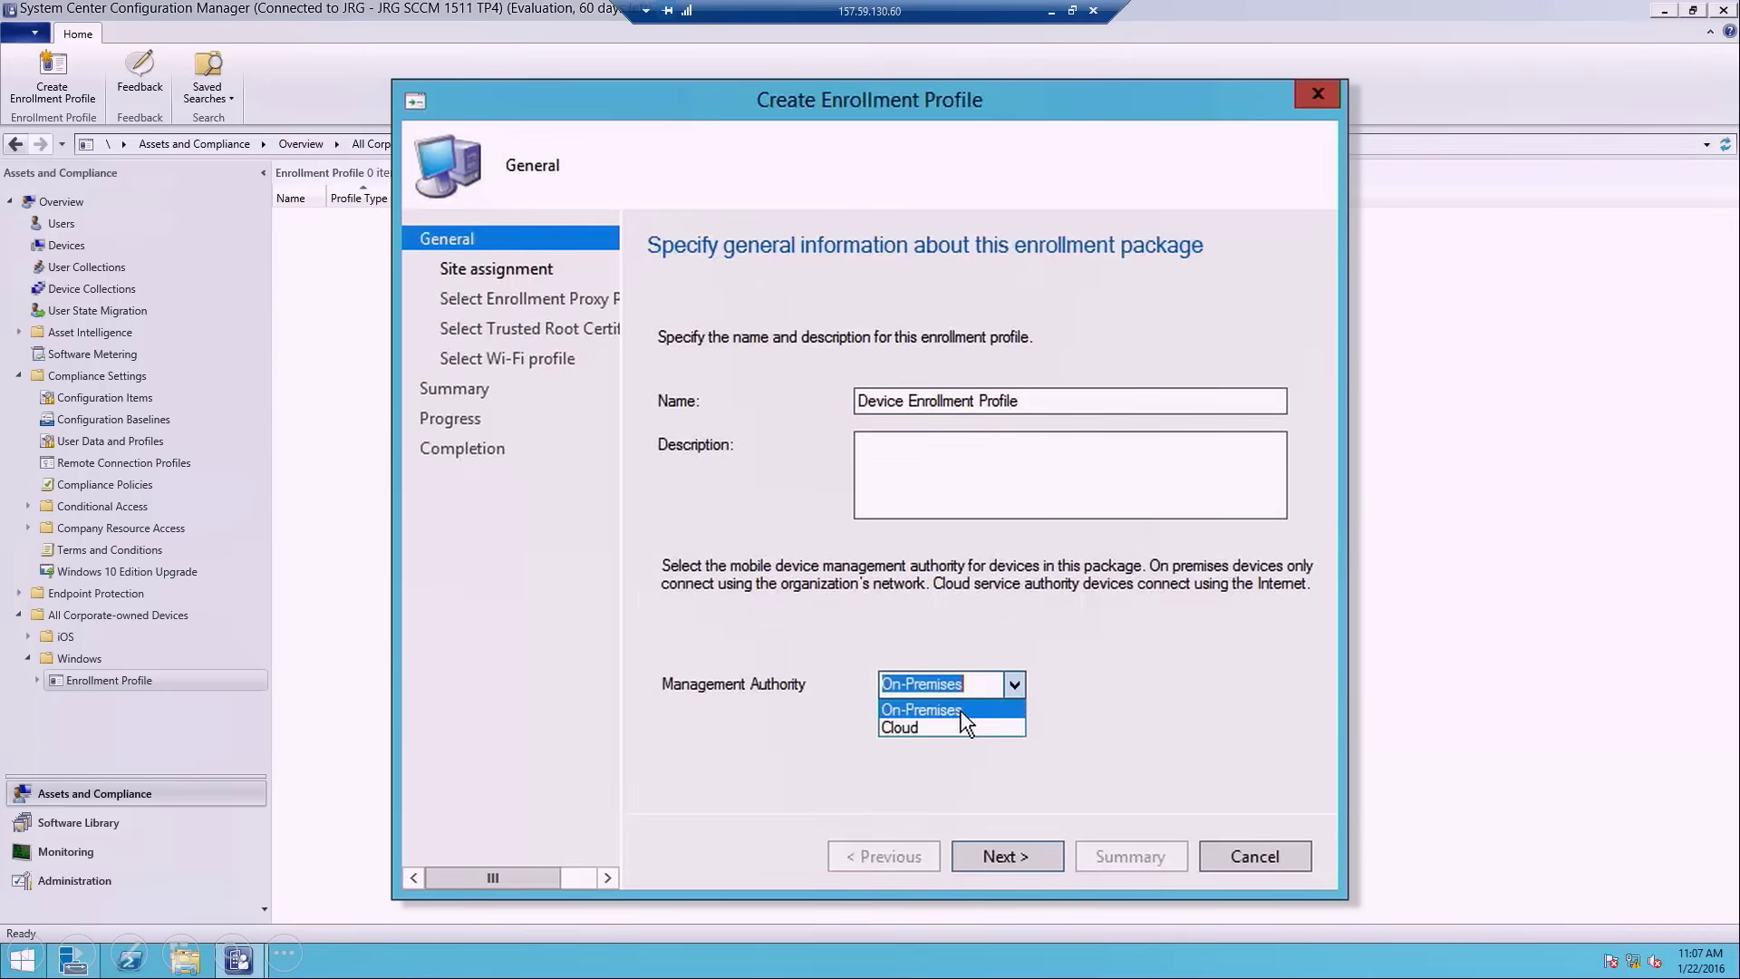
{"action": "left_click", "coordinate": [1080, 711]}
{"action": "left_click", "coordinate": [1005, 857]}
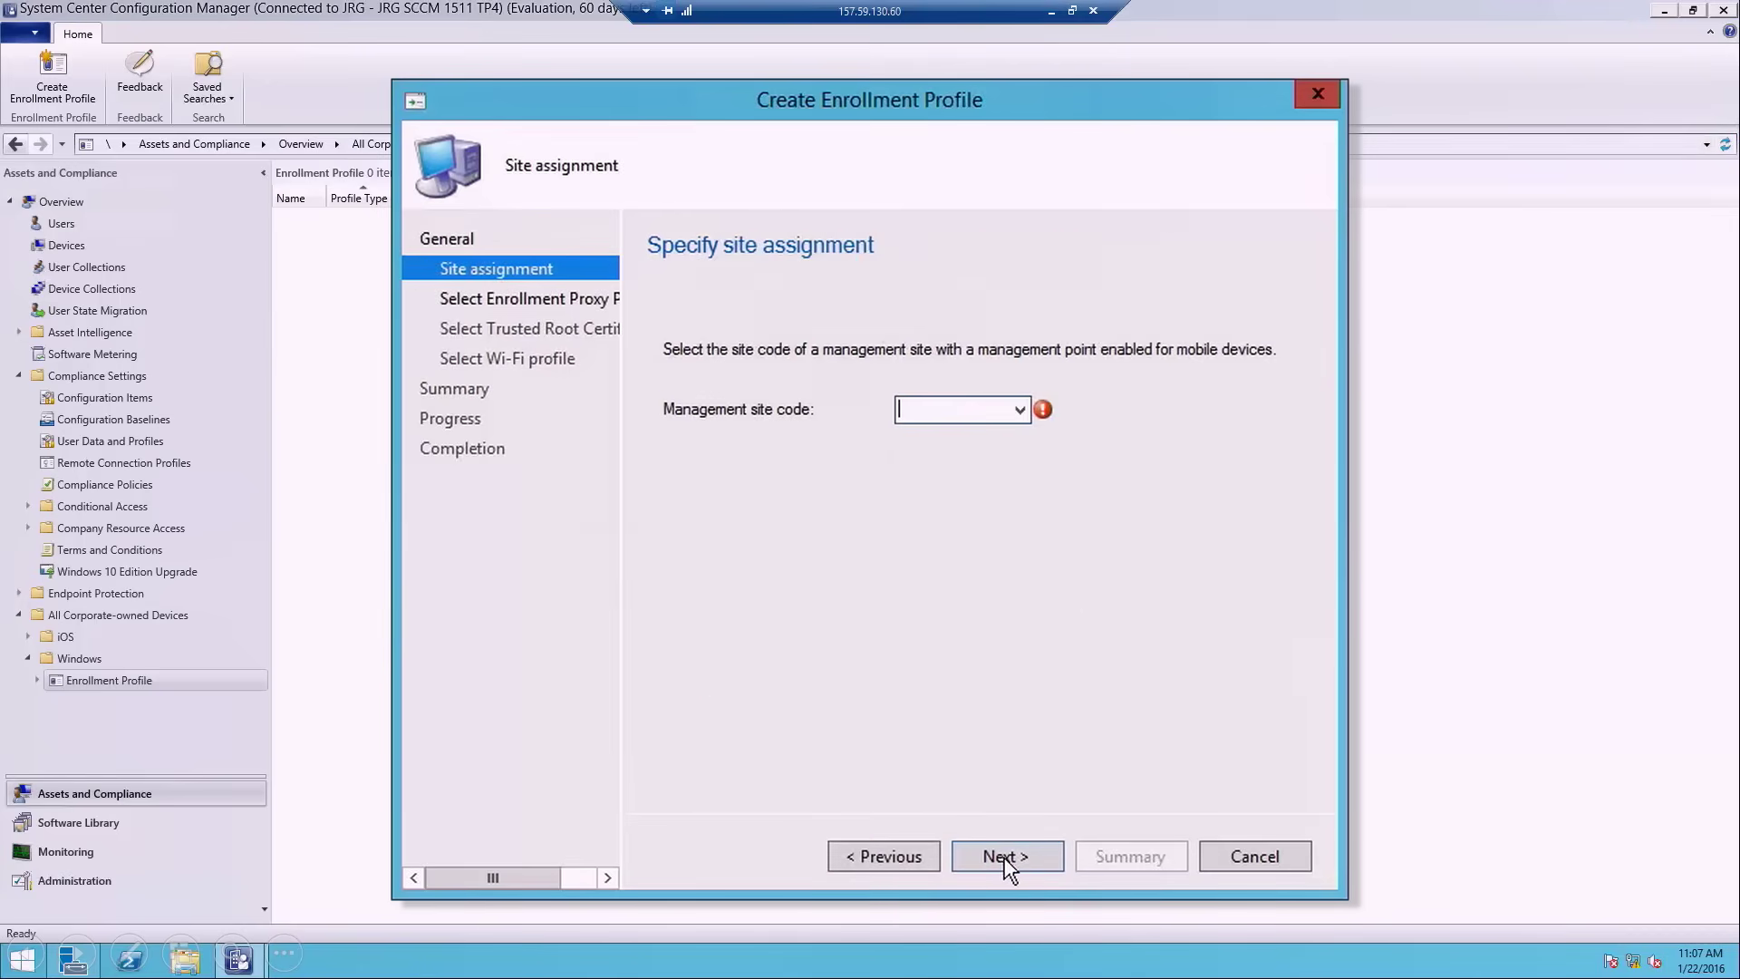
Step: Assign site JRG and use intranet-only enrollment with the HTTPS discovery endpoint
{"action": "left_click", "coordinate": [1019, 409]}
{"action": "left_click", "coordinate": [1005, 450]}
{"action": "left_click", "coordinate": [1006, 858]}
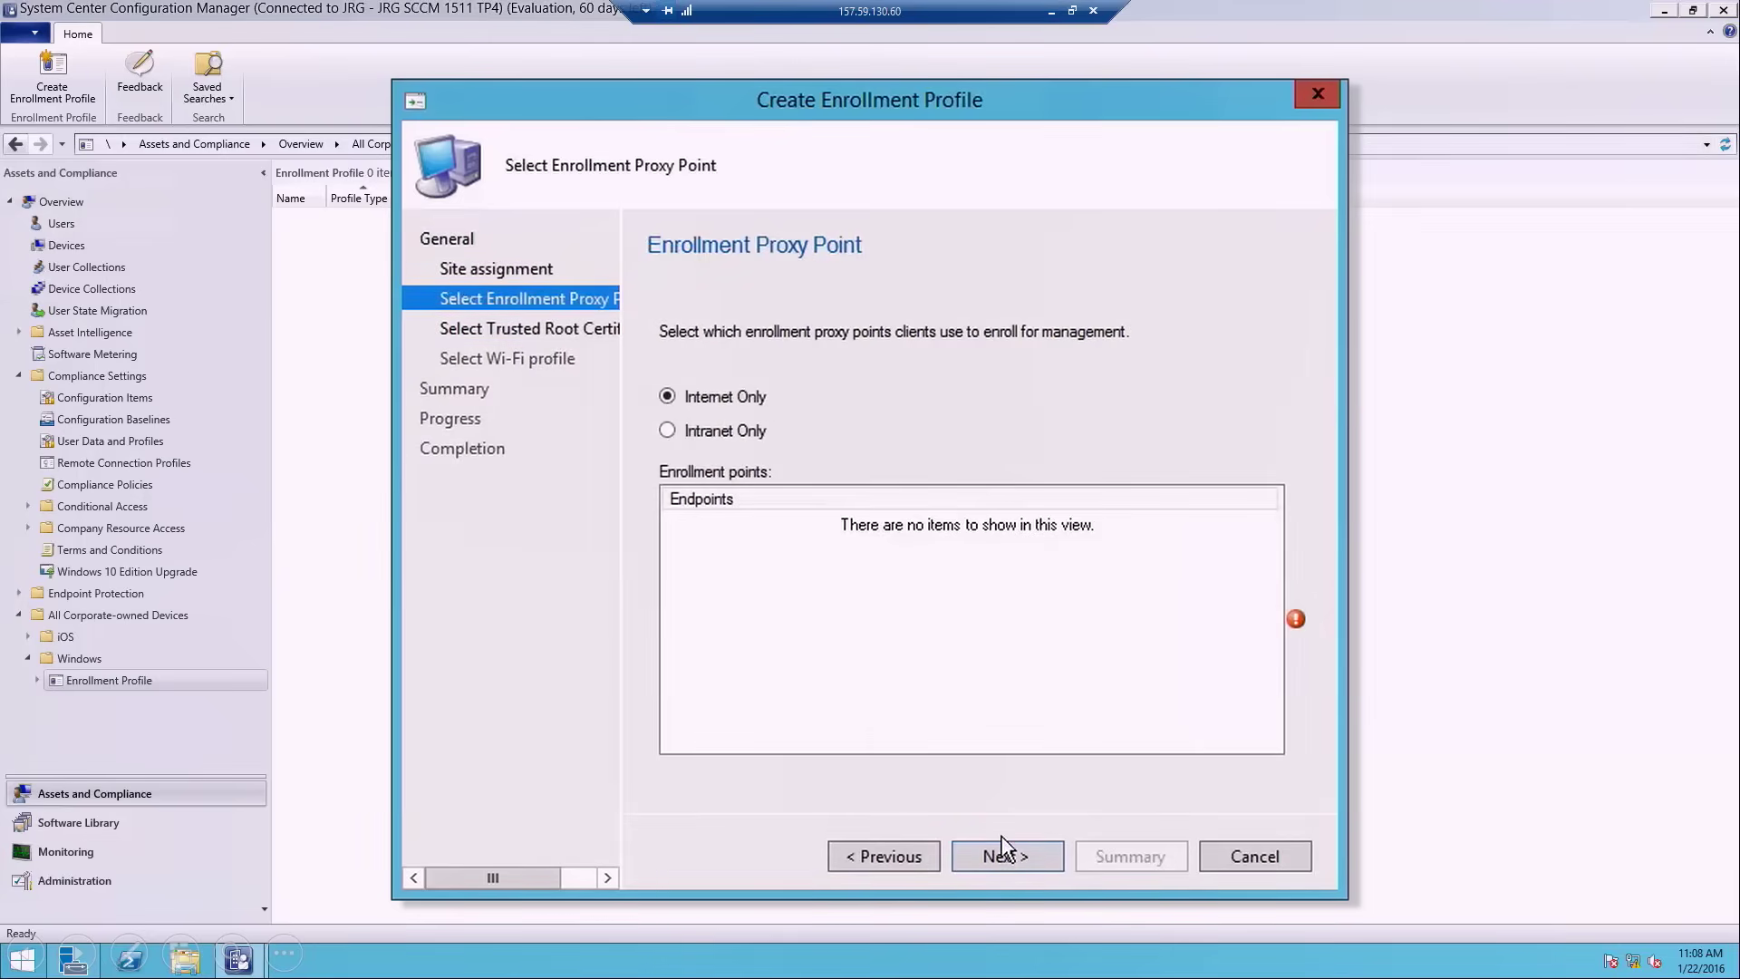
{"action": "left_click", "coordinate": [769, 432]}
{"action": "left_click", "coordinate": [676, 523]}
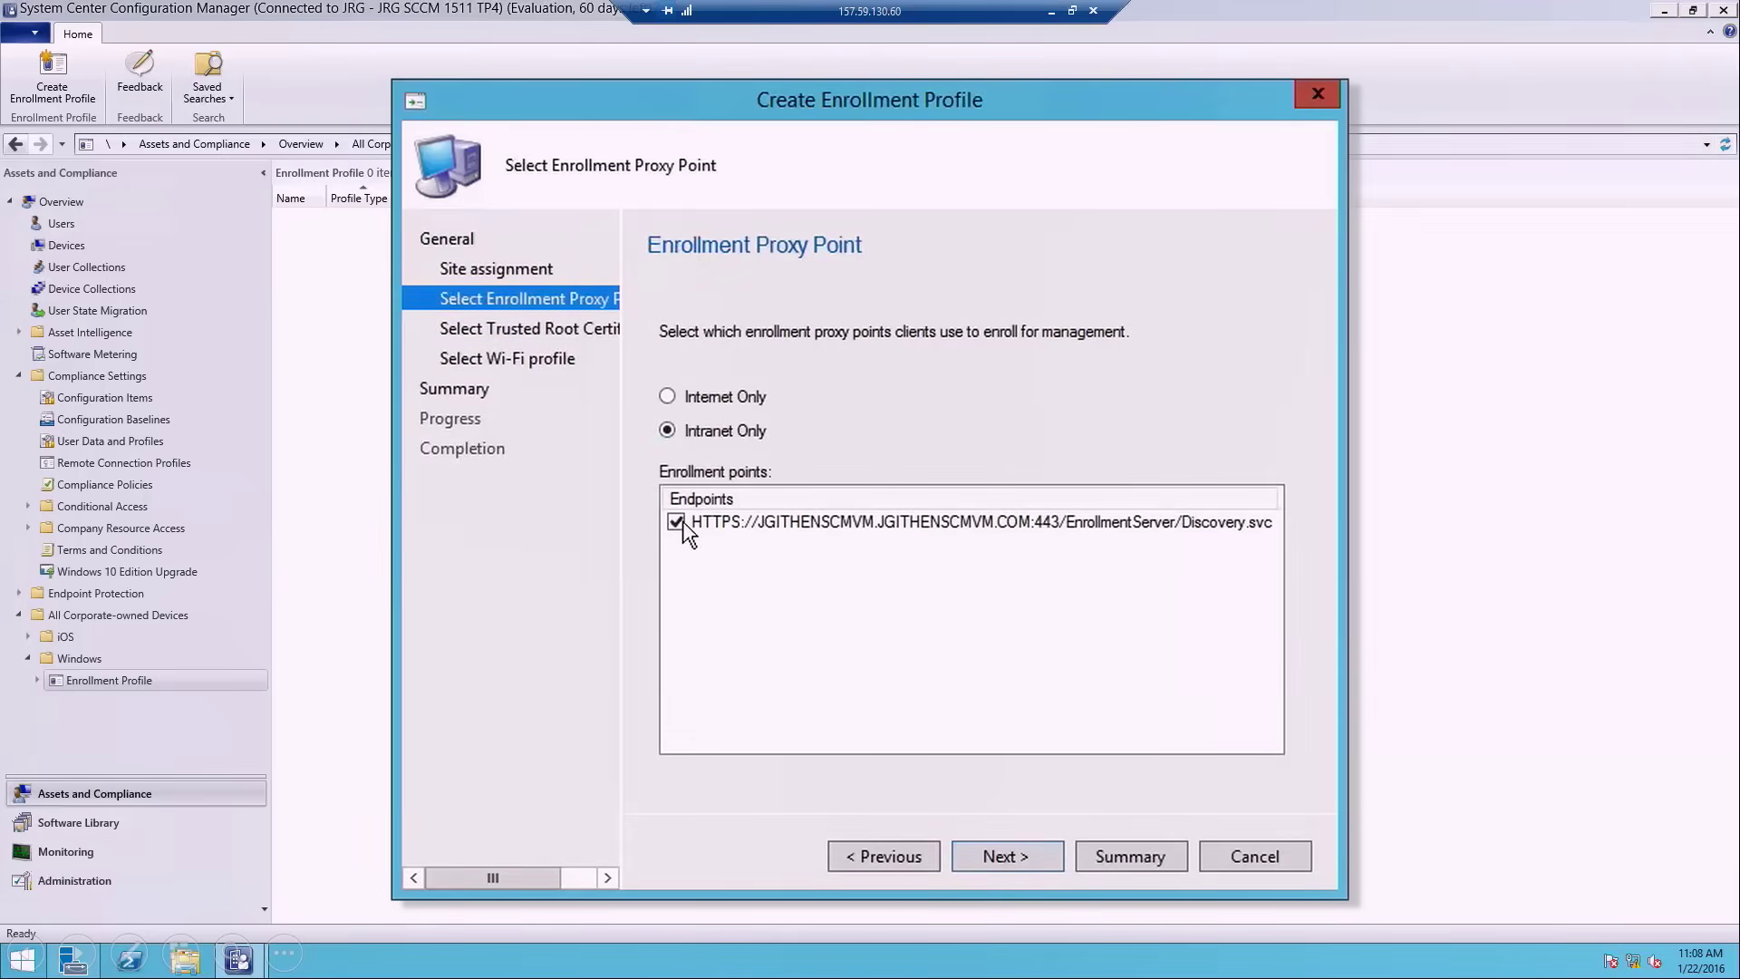
Step: Skip the certificate and Wi-Fi pages, create the profile, and close the wizard
{"action": "left_click", "coordinate": [1016, 863]}
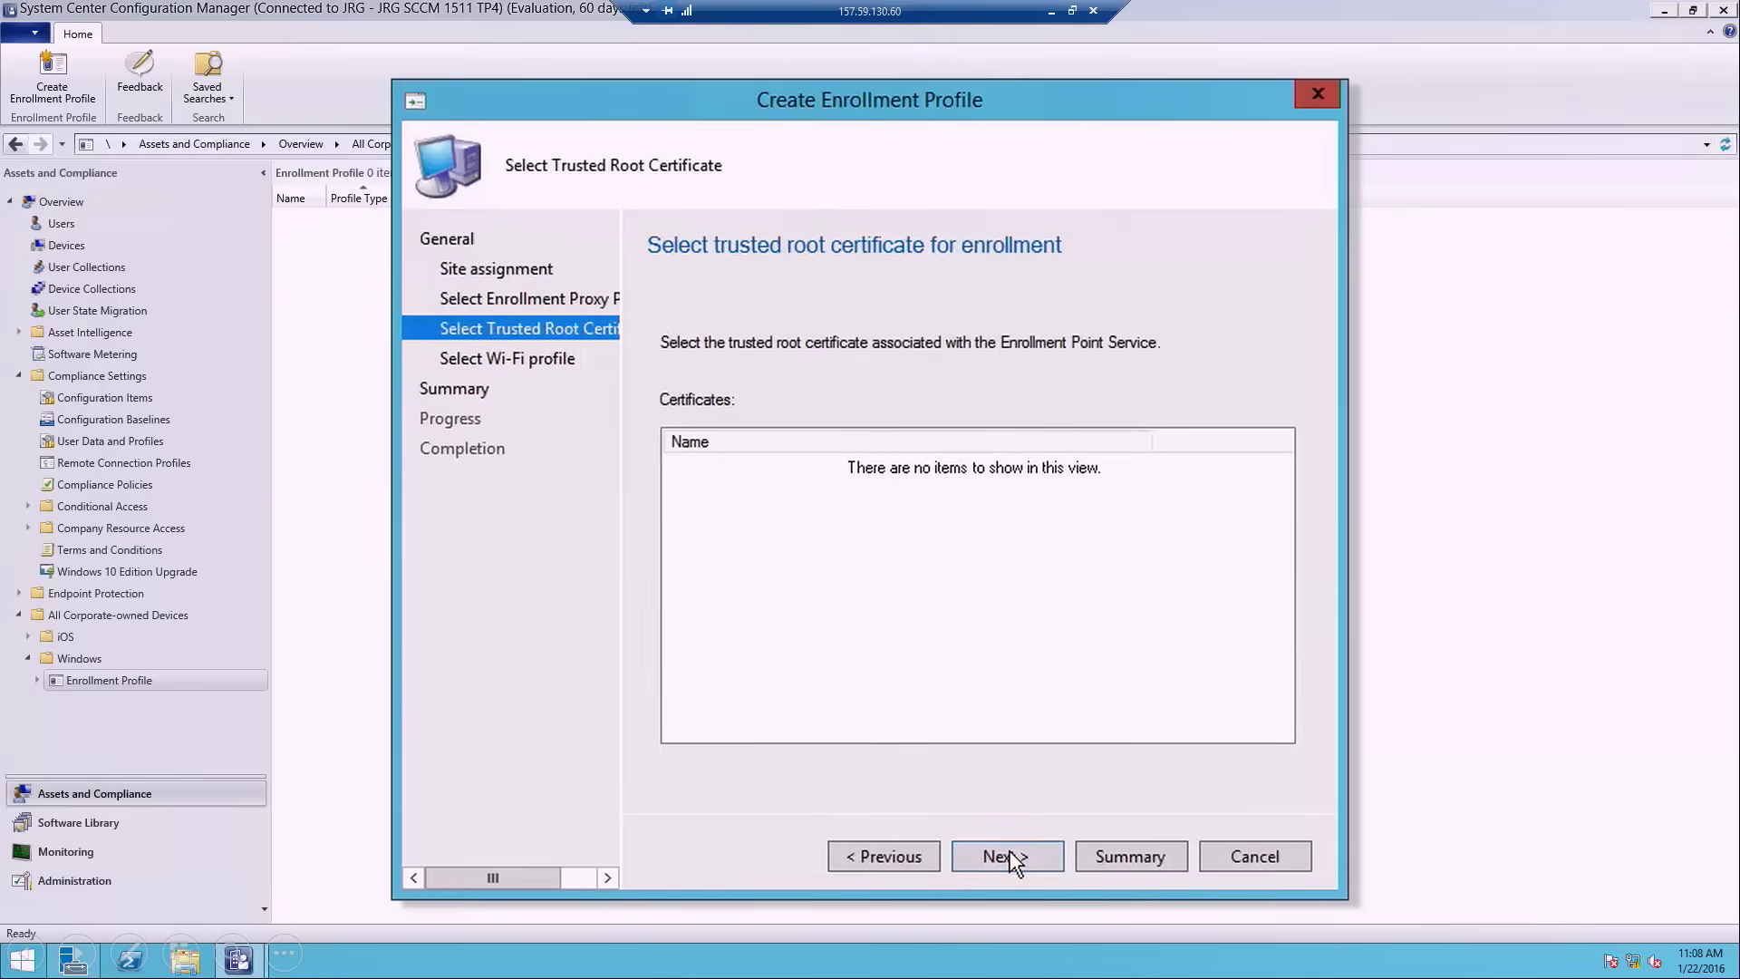
{"action": "left_click", "coordinate": [1016, 863]}
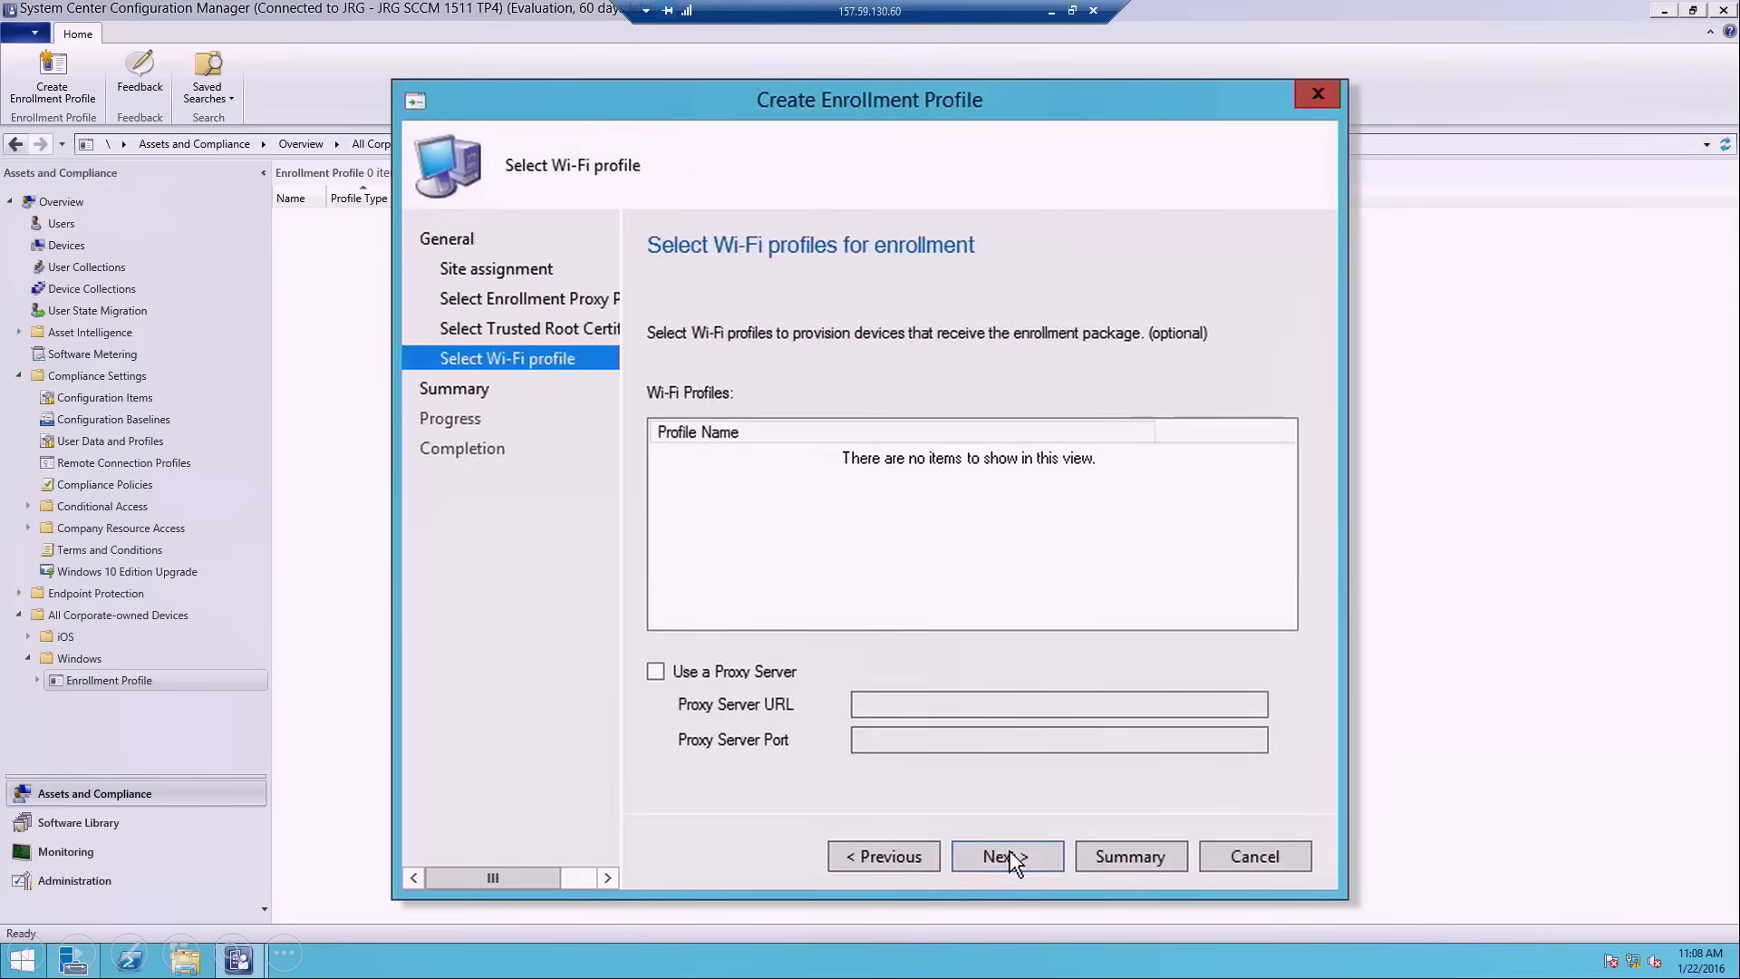
{"action": "left_click", "coordinate": [1015, 863]}
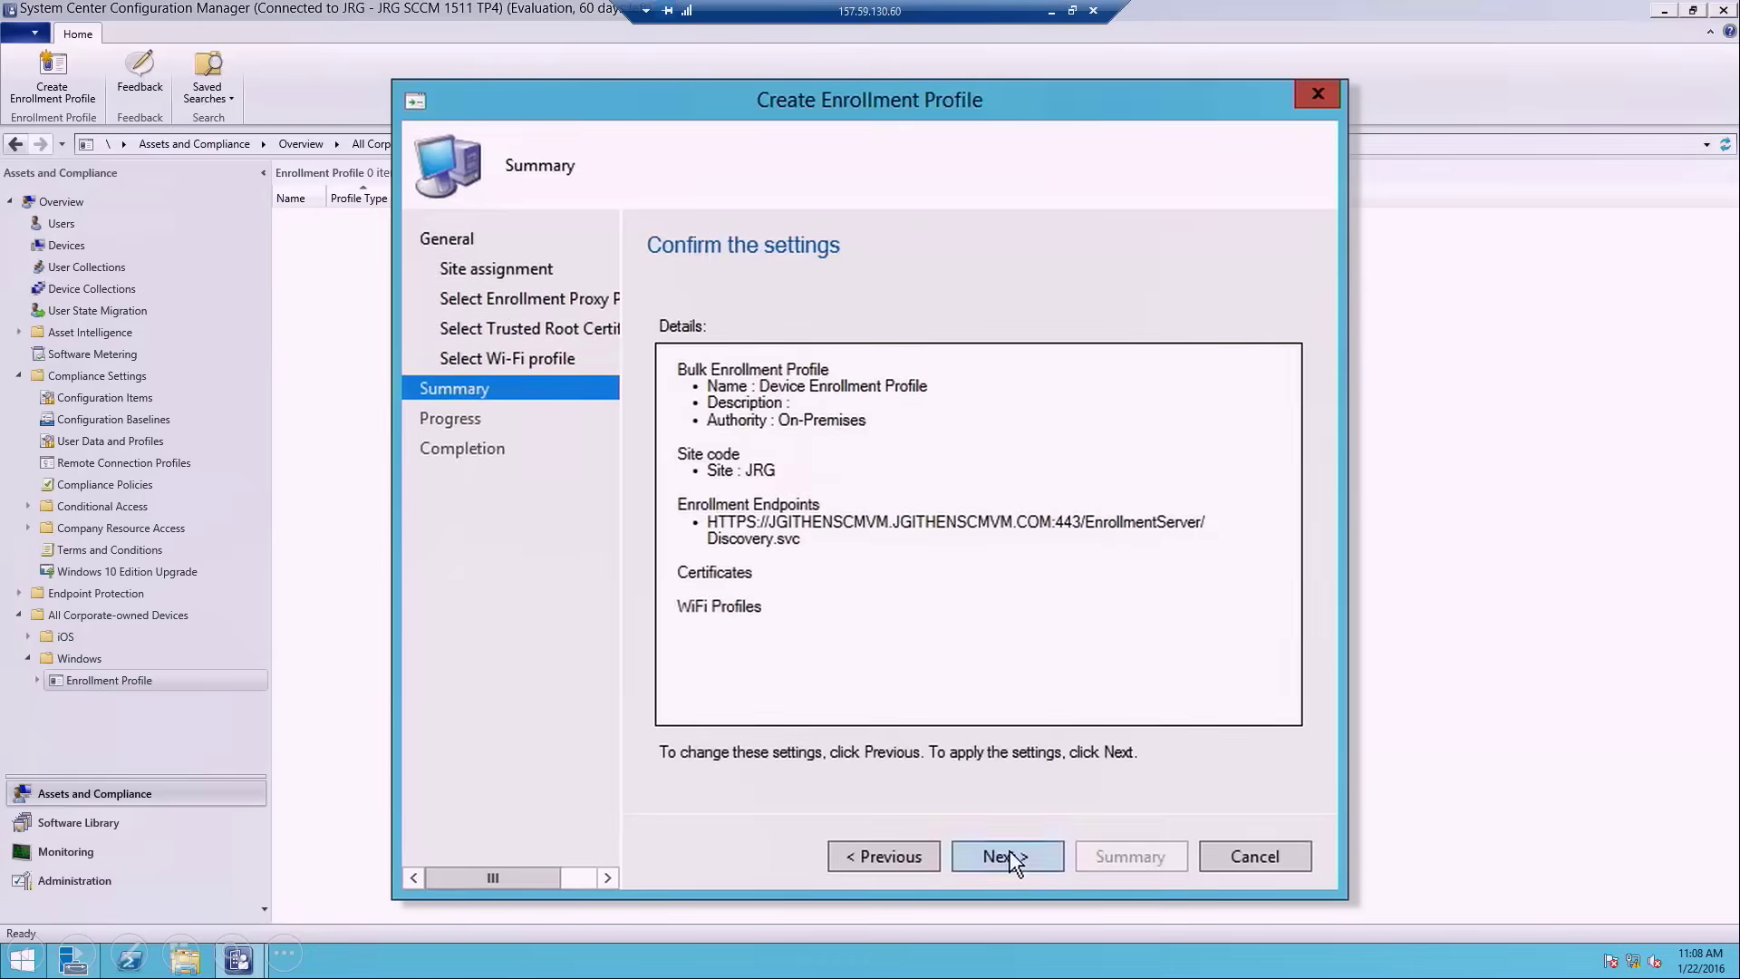
{"action": "left_click", "coordinate": [1015, 863]}
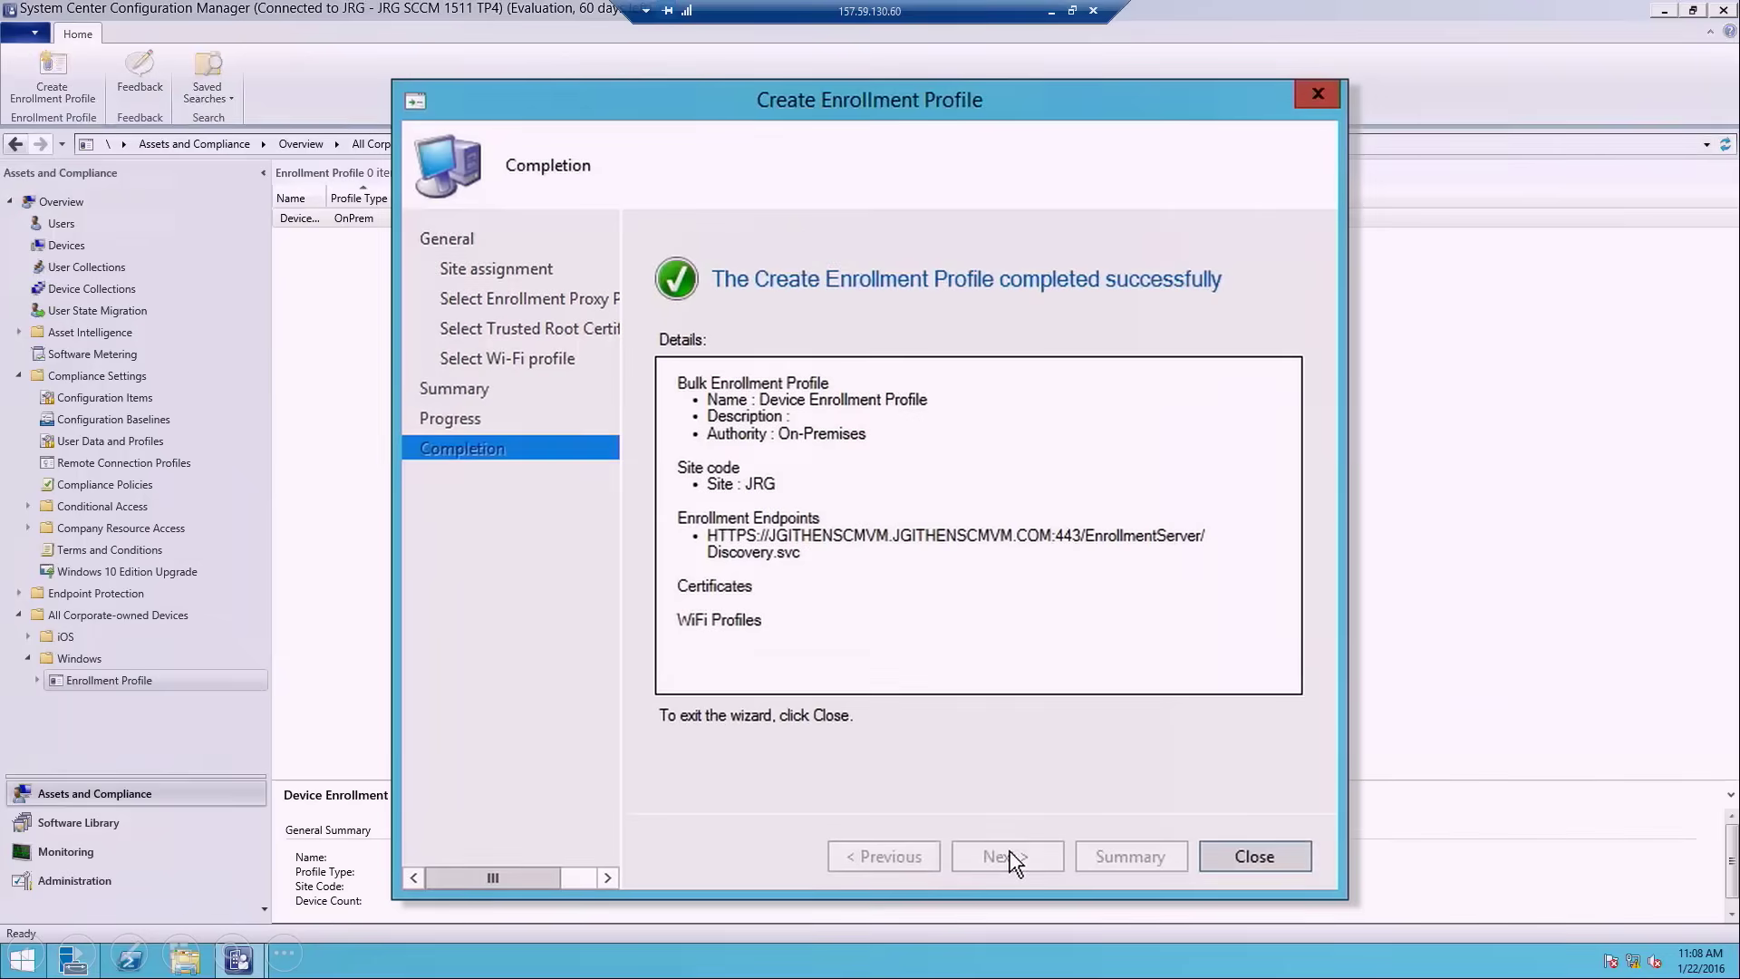
{"action": "left_click", "coordinate": [1225, 860]}
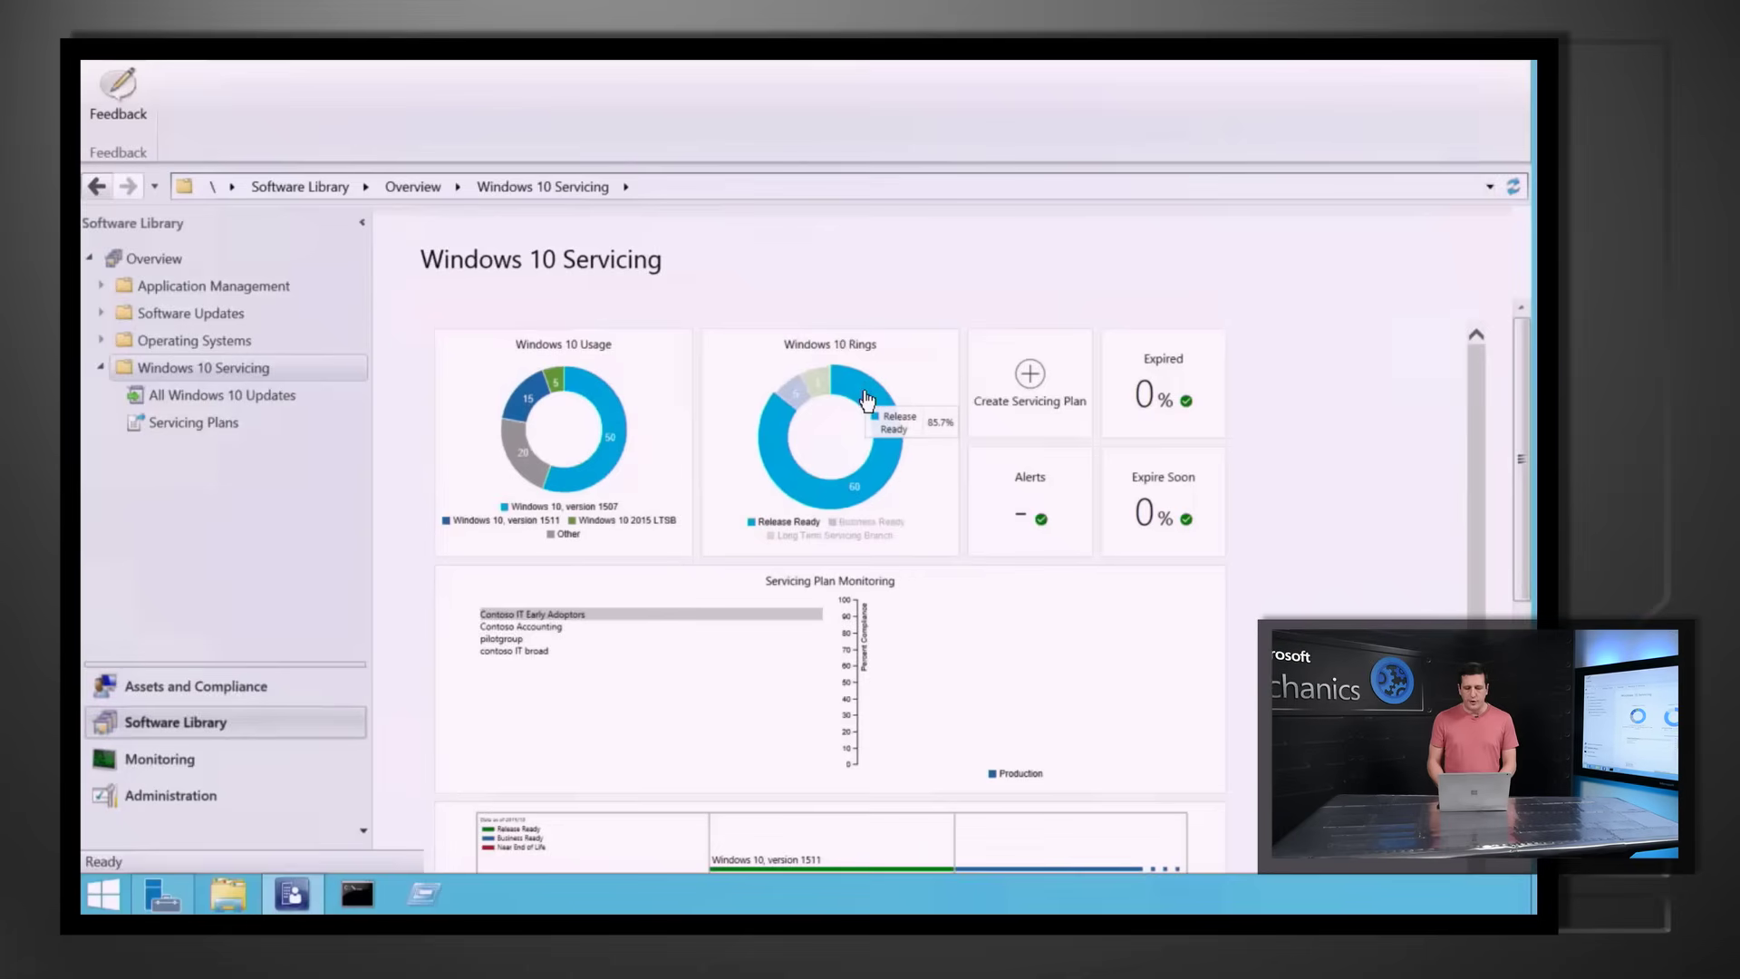
Step: Dismiss the servicing plan form and scroll the dashboard down to the build timeline chart
{"action": "left_click", "coordinate": [1041, 379]}
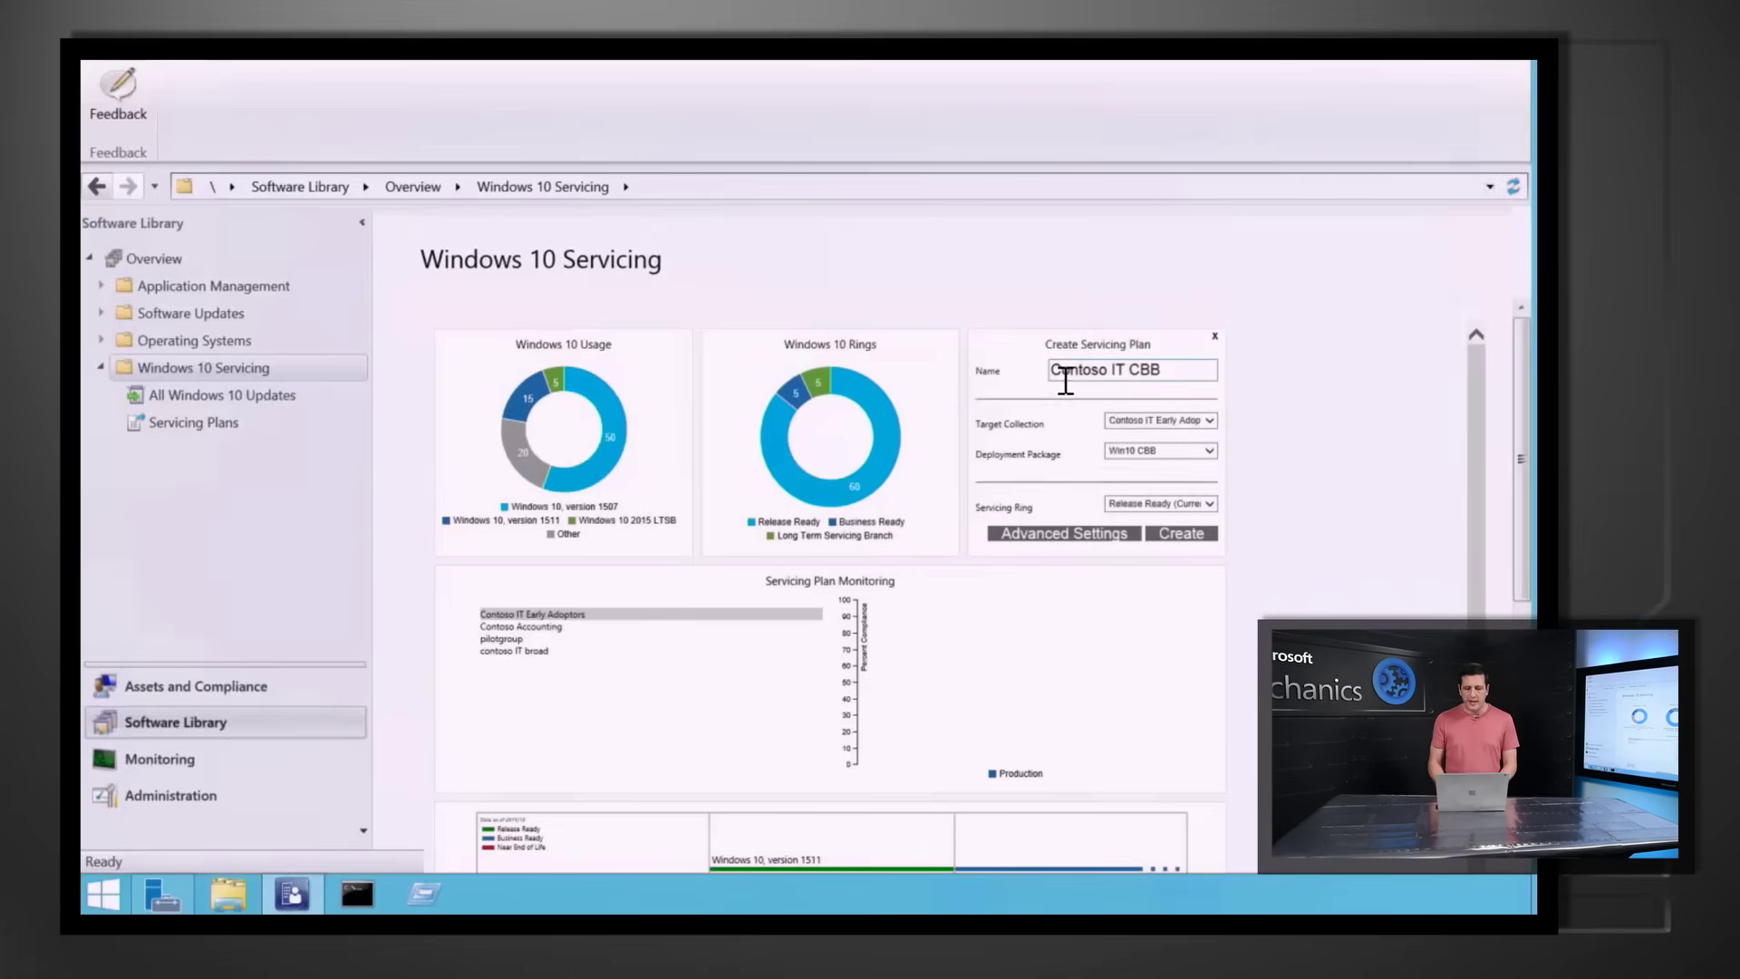
{"action": "left_click", "coordinate": [1215, 336]}
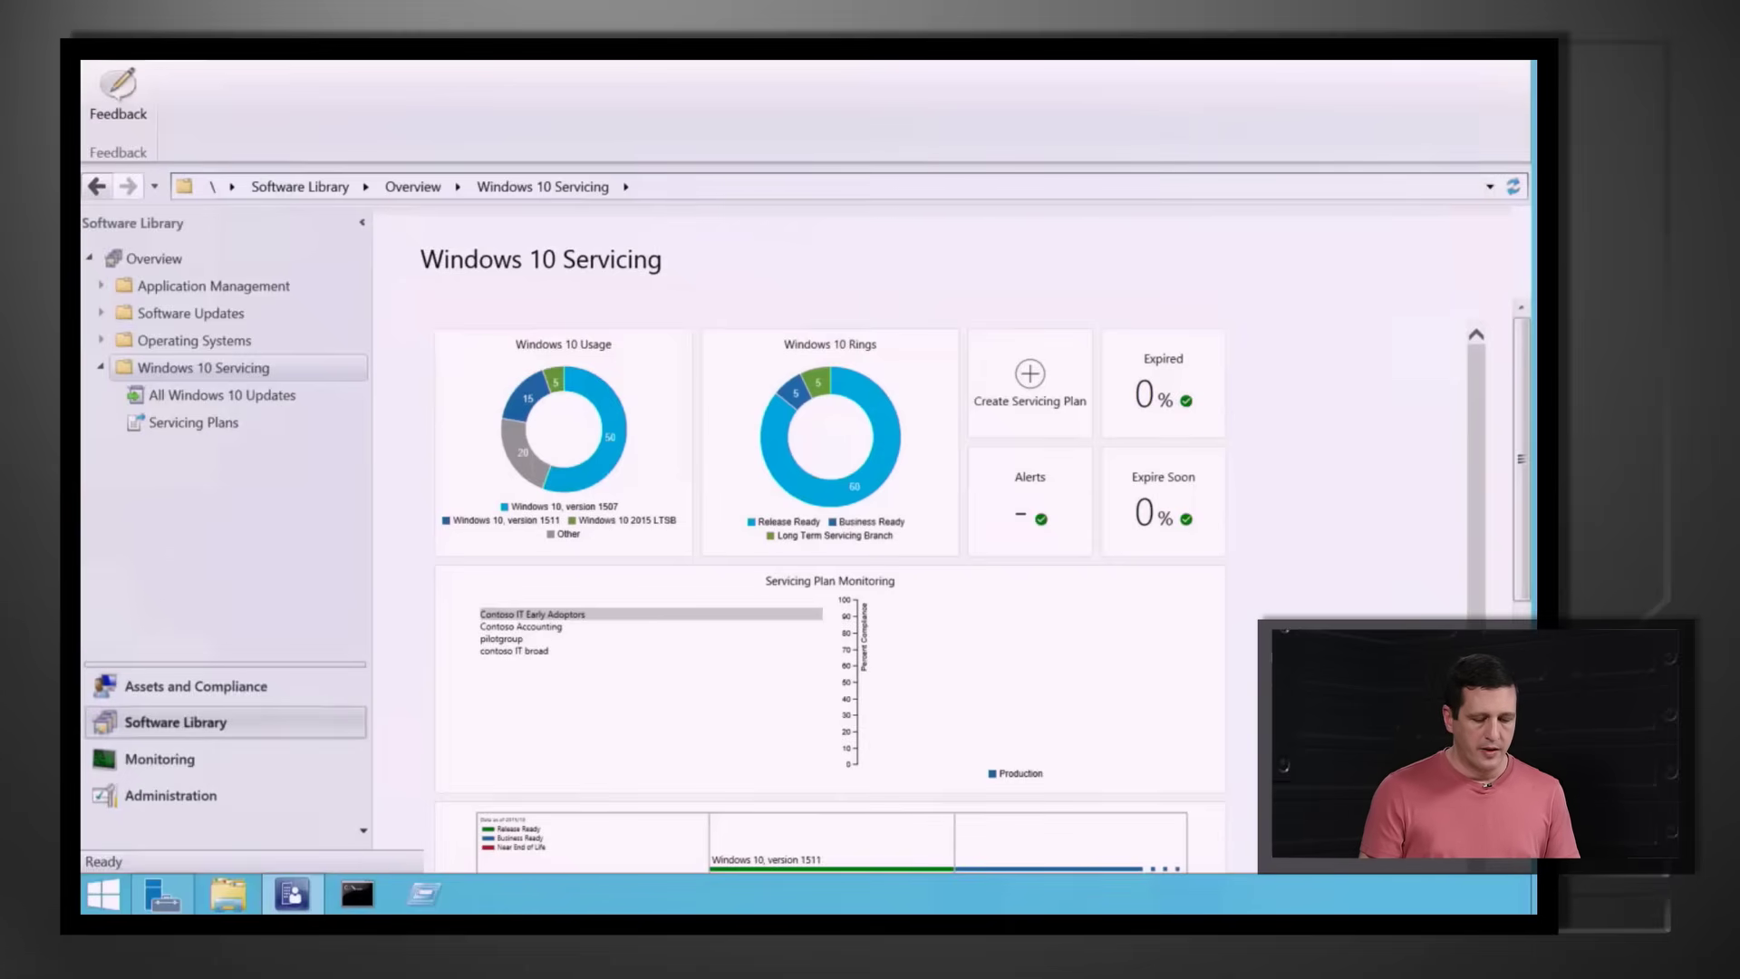
{"action": "scroll", "coordinate": [1505, 596], "scroll_direction": "down", "scroll_amount": 1}
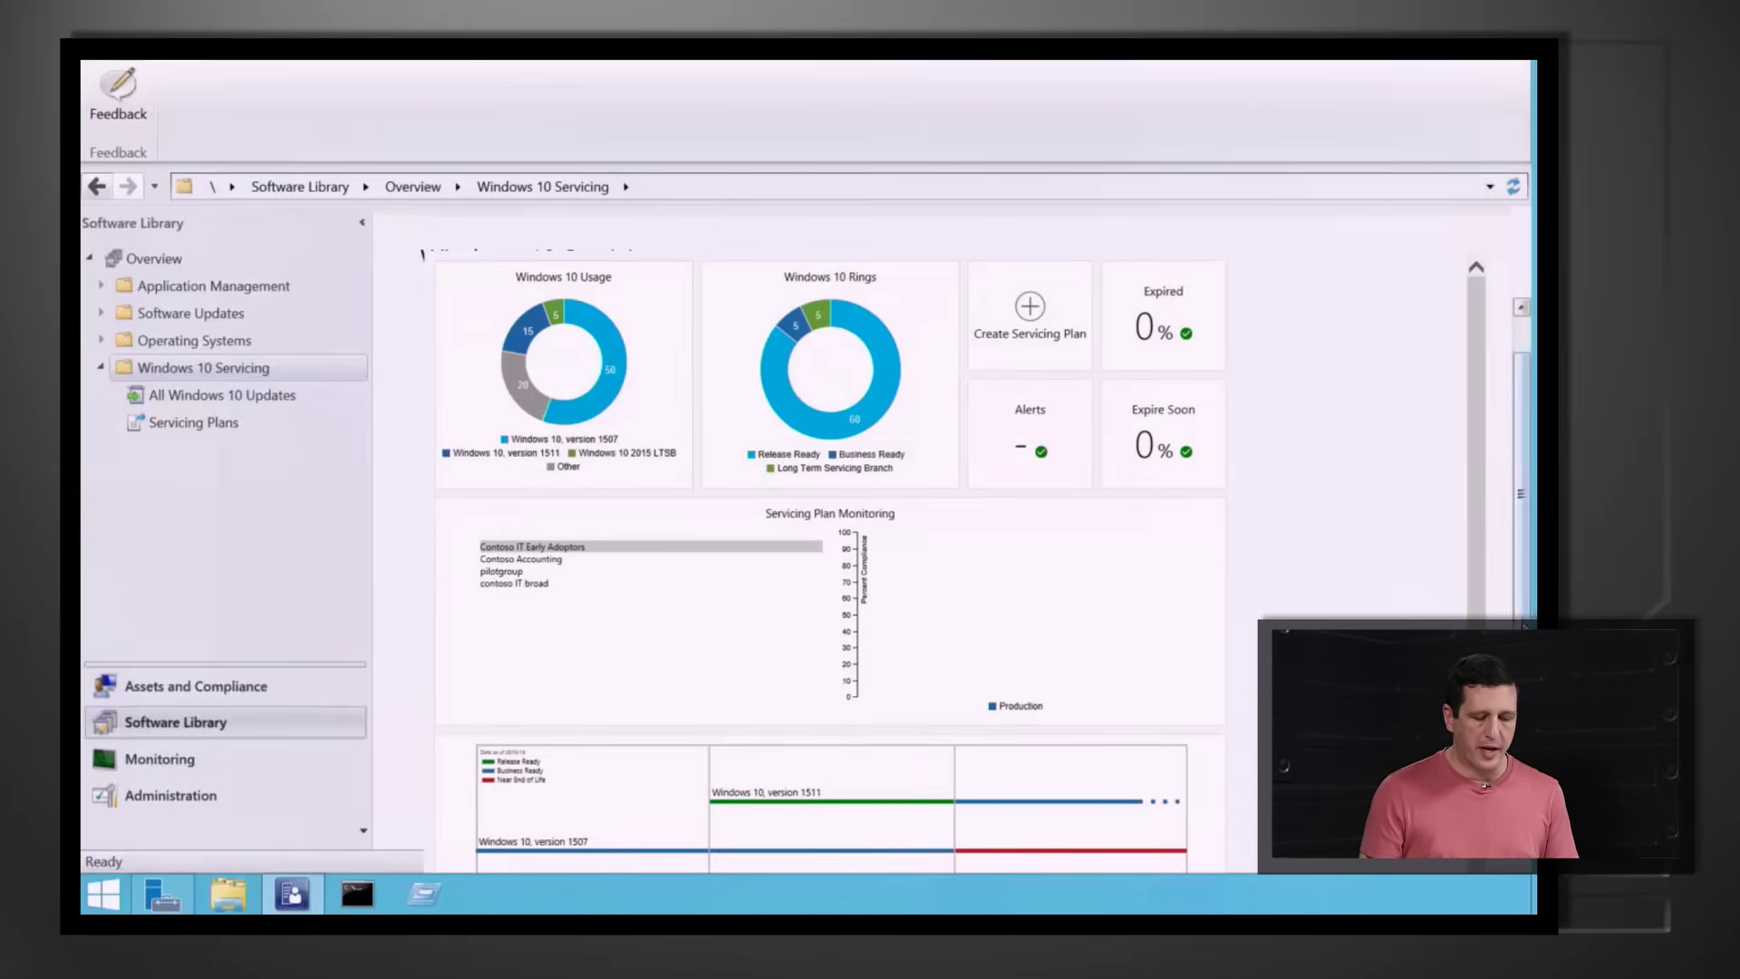
{"action": "scroll", "coordinate": [829, 544], "scroll_direction": "down", "scroll_amount": 3}
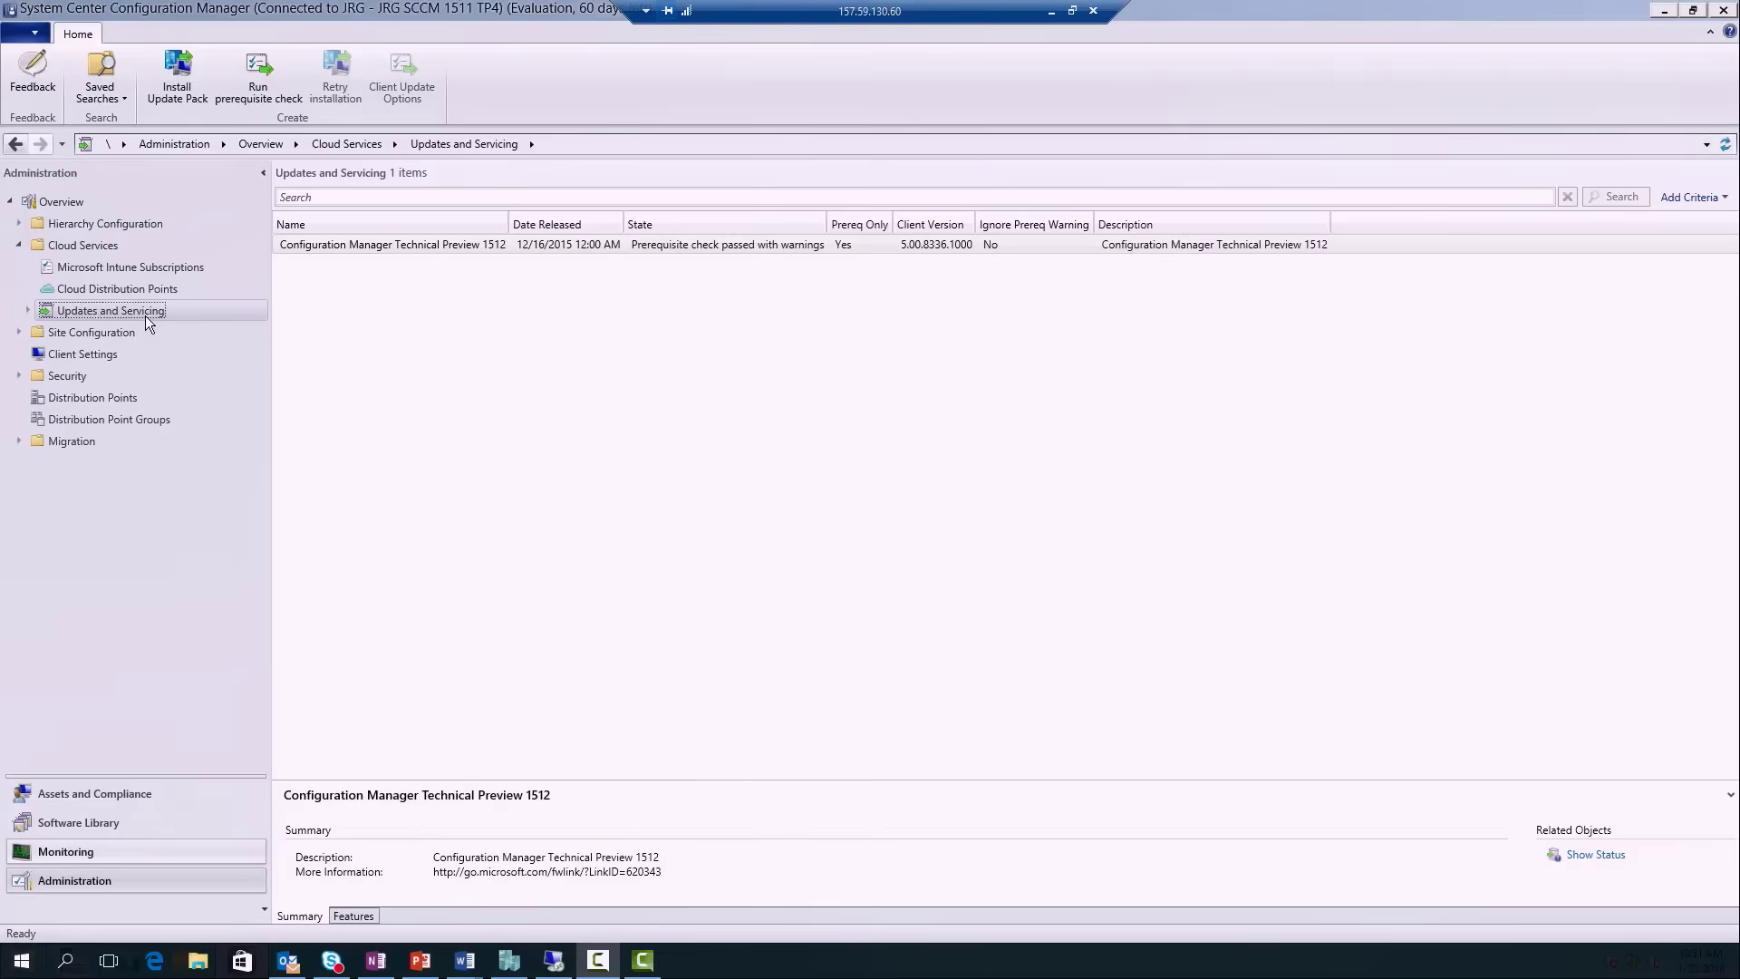
Step: Install Technical Preview 1512, validating its client in Test Collection for New Update Packs
{"action": "left_click", "coordinate": [364, 245]}
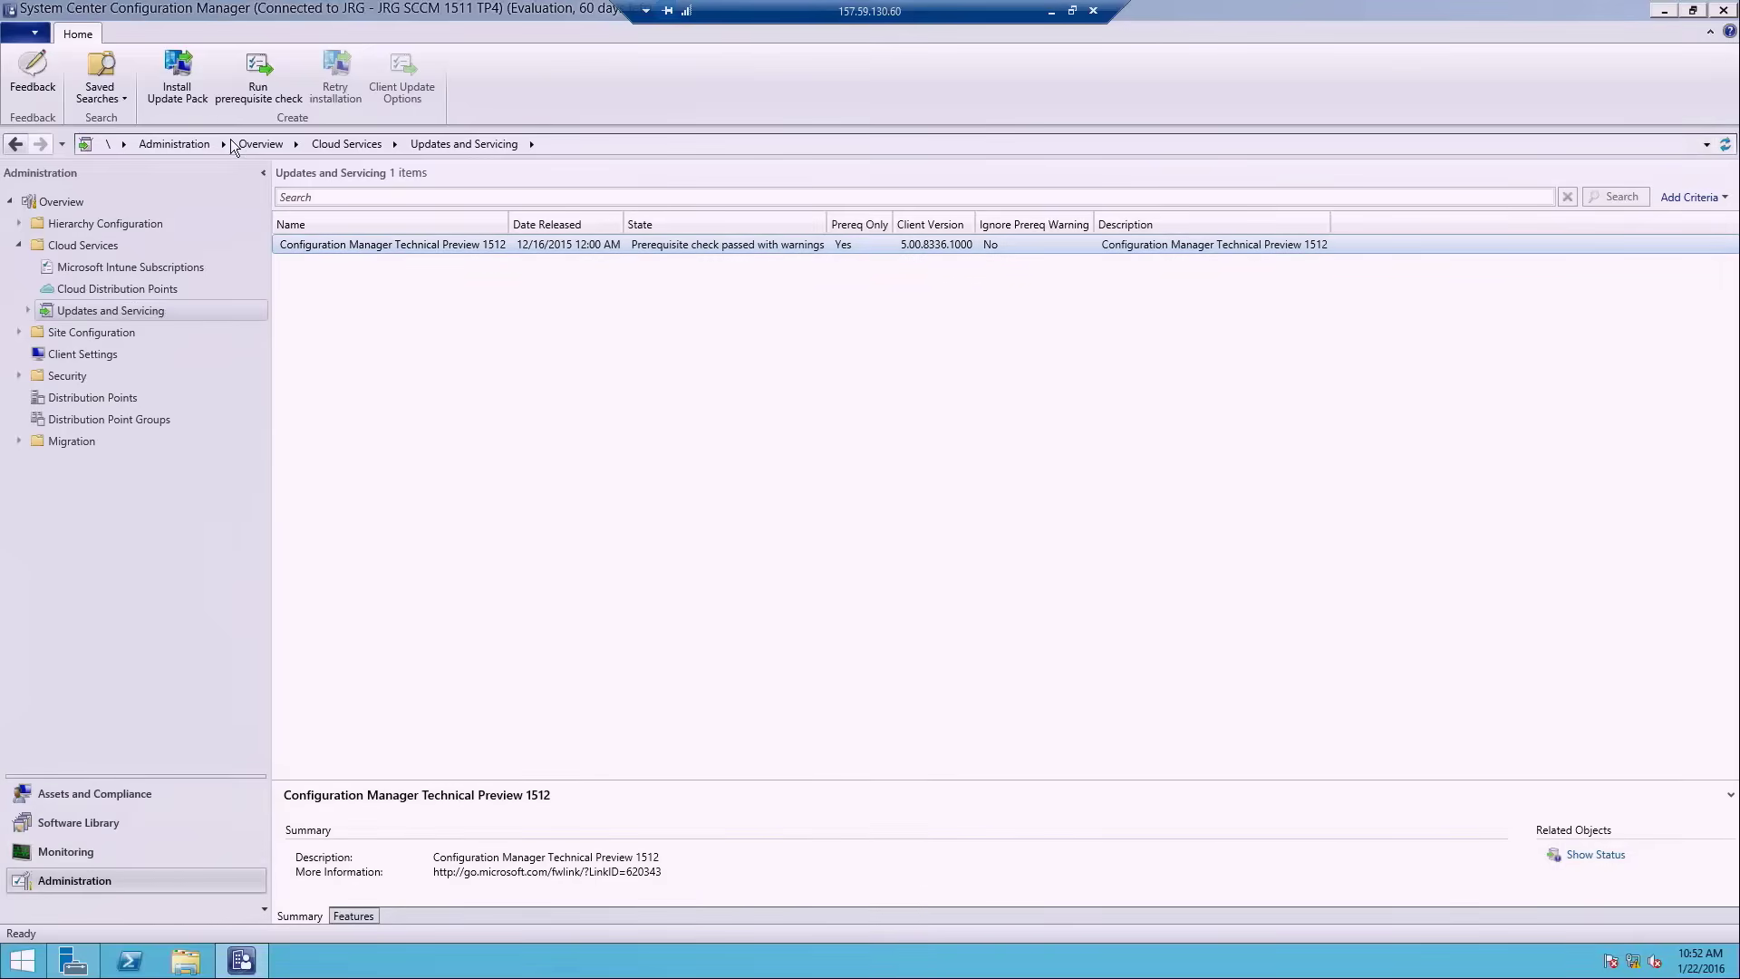
{"action": "left_click", "coordinate": [181, 96]}
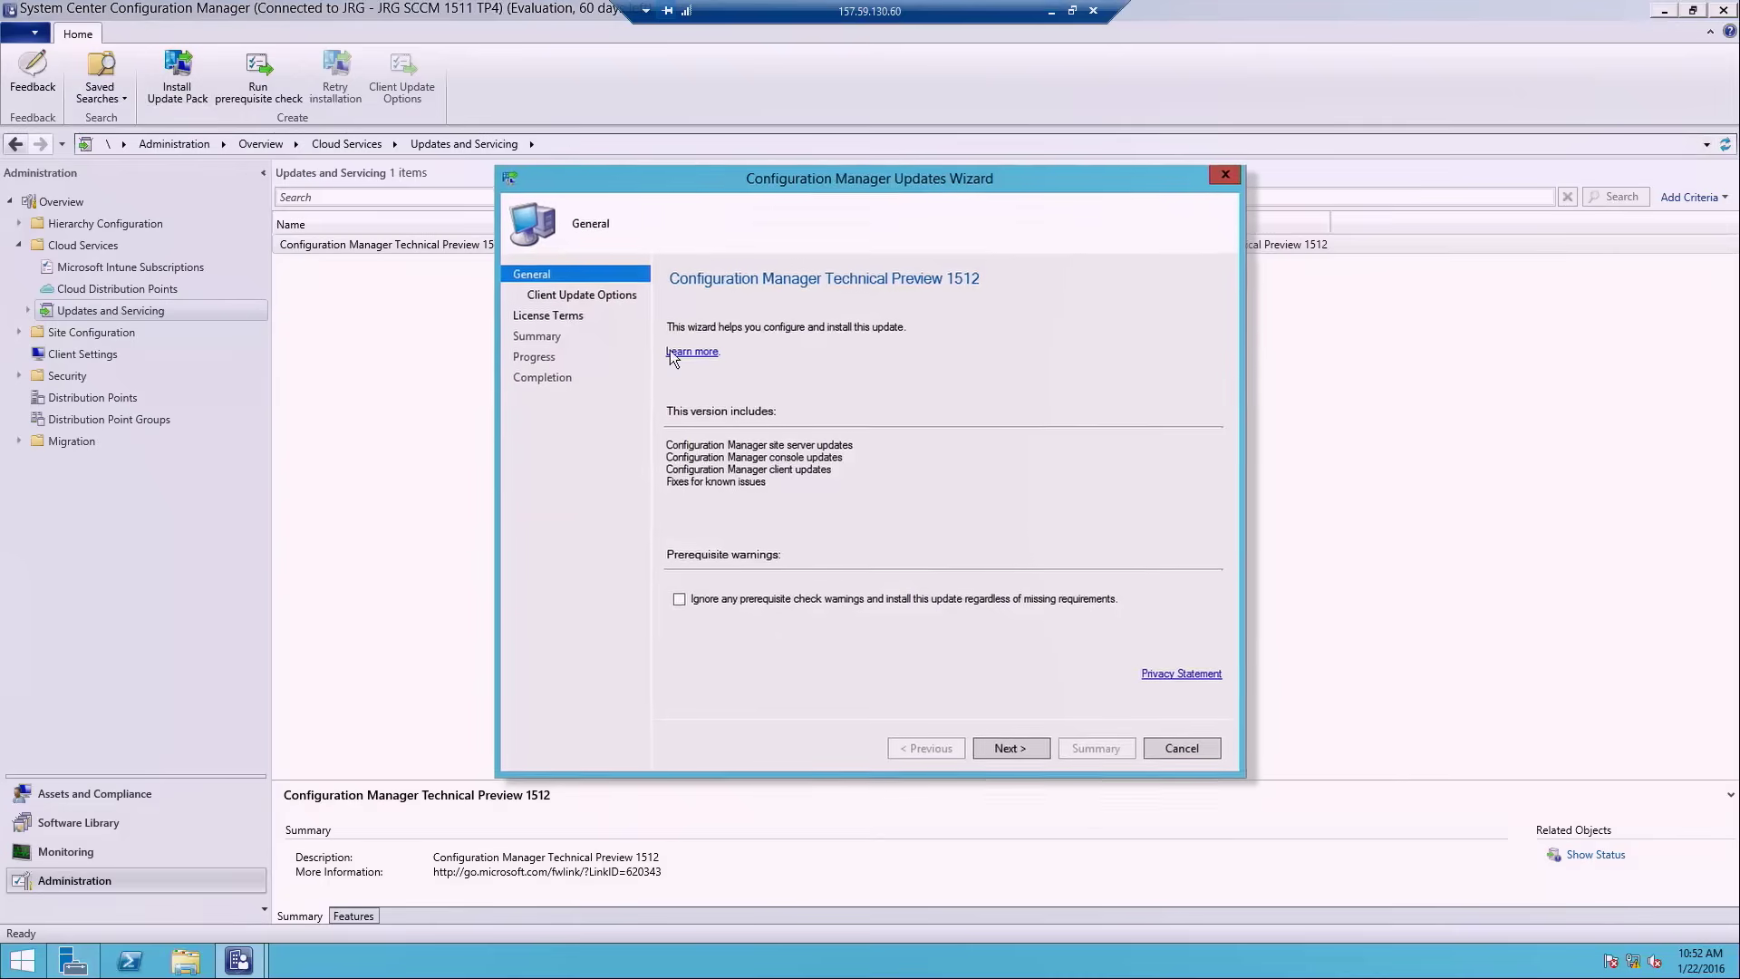
{"action": "left_click", "coordinate": [1014, 758]}
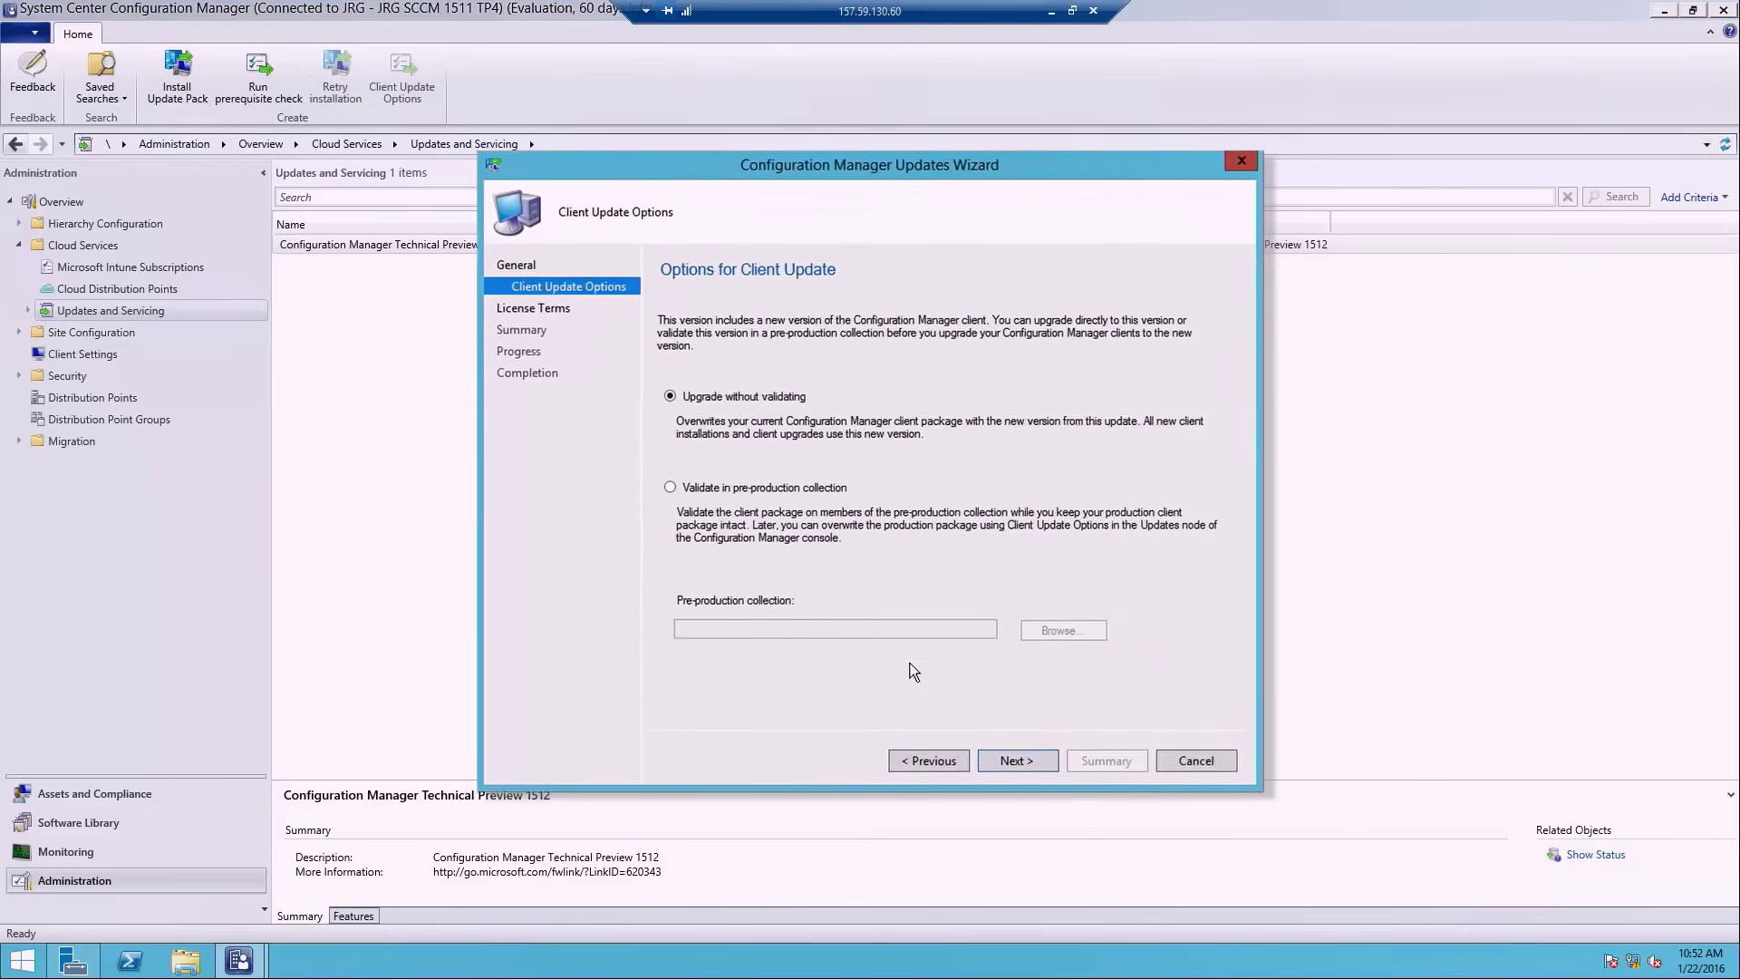
{"action": "left_click", "coordinate": [809, 489]}
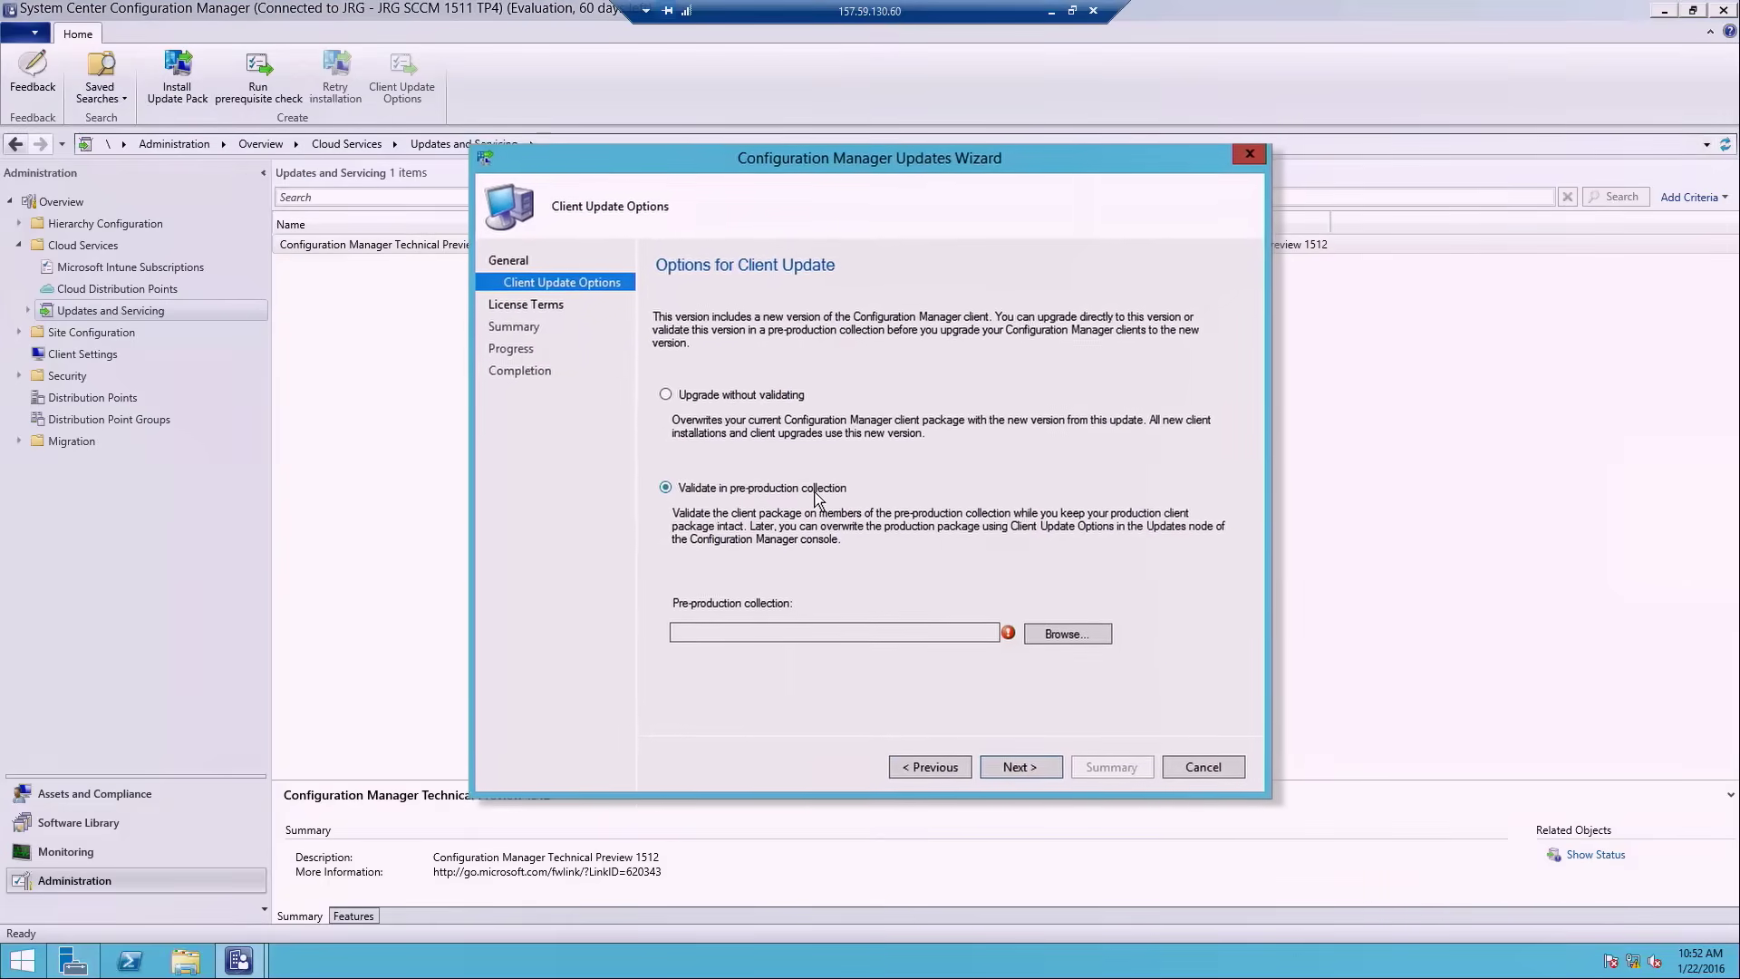
{"action": "left_click", "coordinate": [1057, 640]}
{"action": "left_click", "coordinate": [912, 311]}
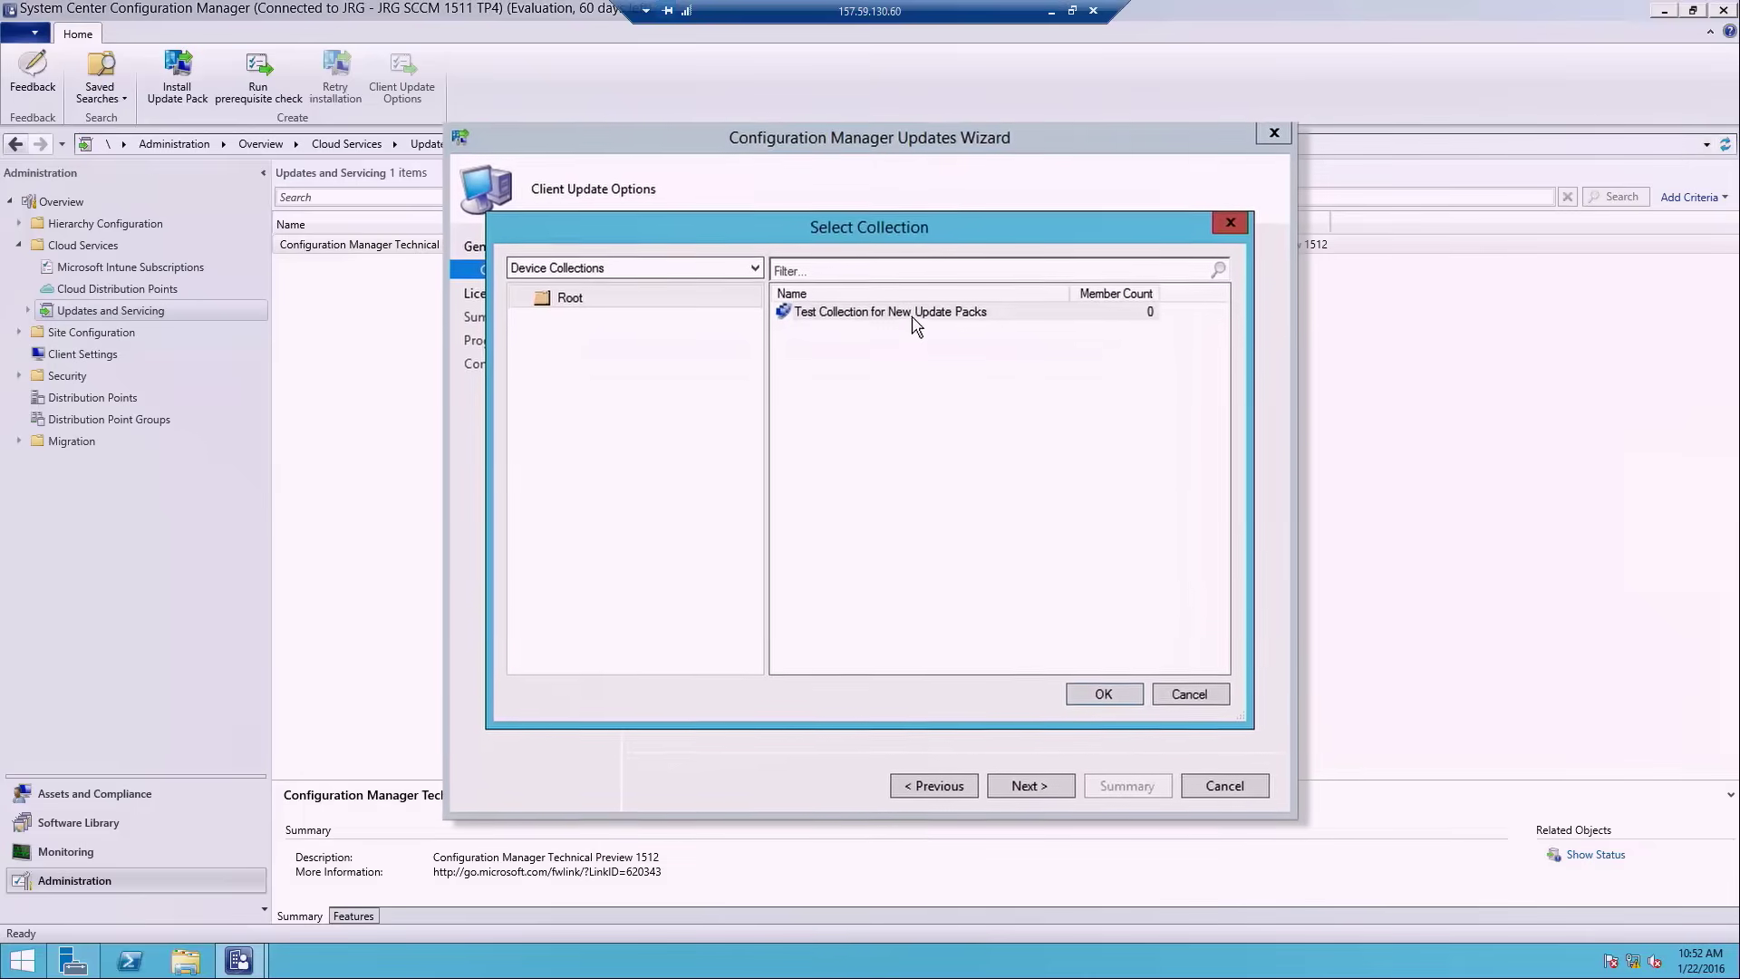
{"action": "left_click", "coordinate": [1106, 696]}
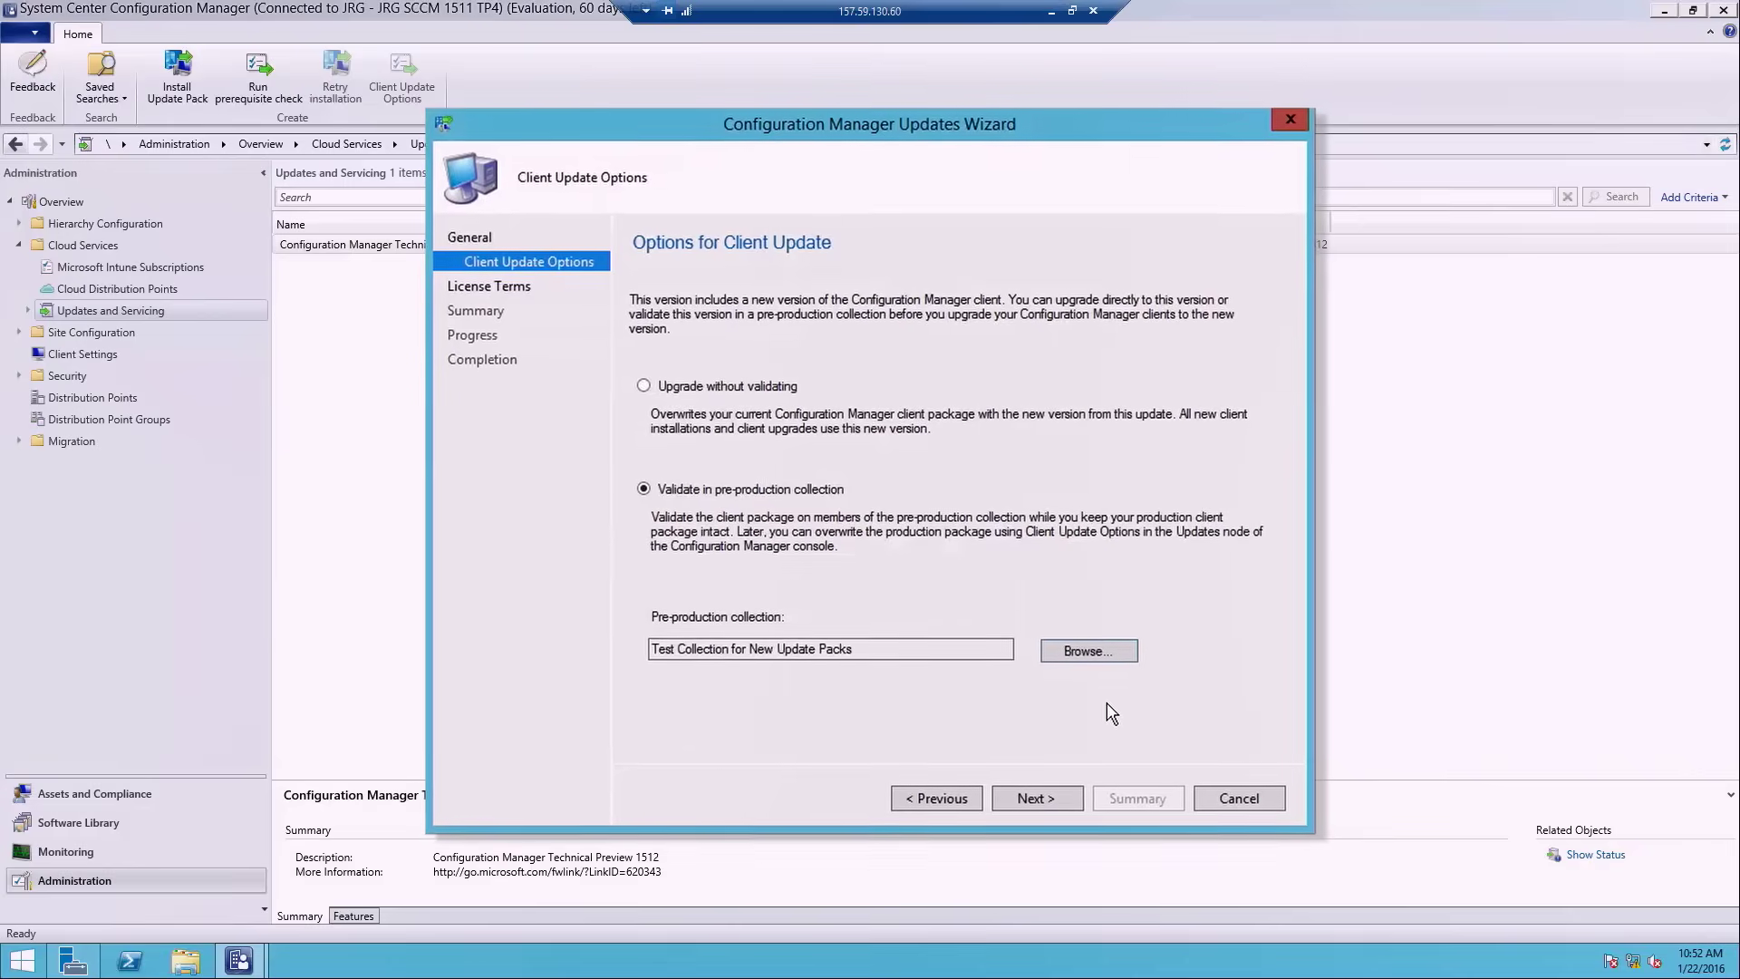
{"action": "left_click", "coordinate": [1039, 803]}
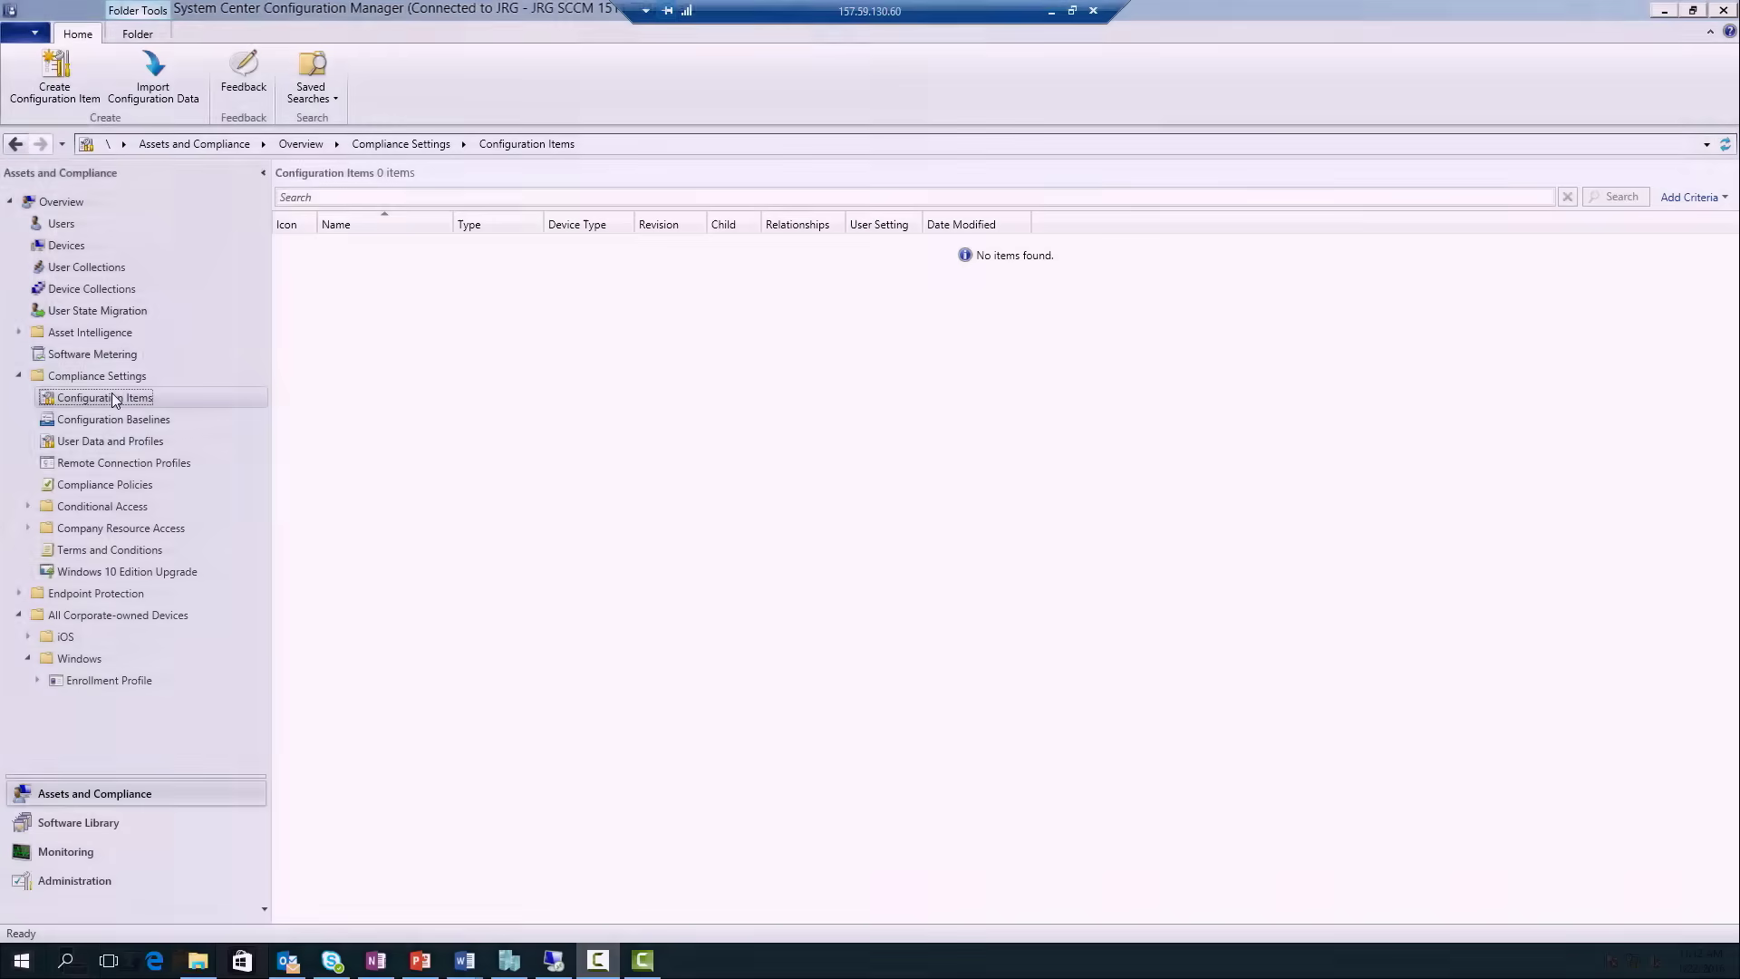
Step: Start the 'Windows 10 Device Policy' configuration item for Windows 8.1 and Windows 10 devices
{"action": "right_click", "coordinate": [113, 399]}
{"action": "left_click", "coordinate": [158, 407]}
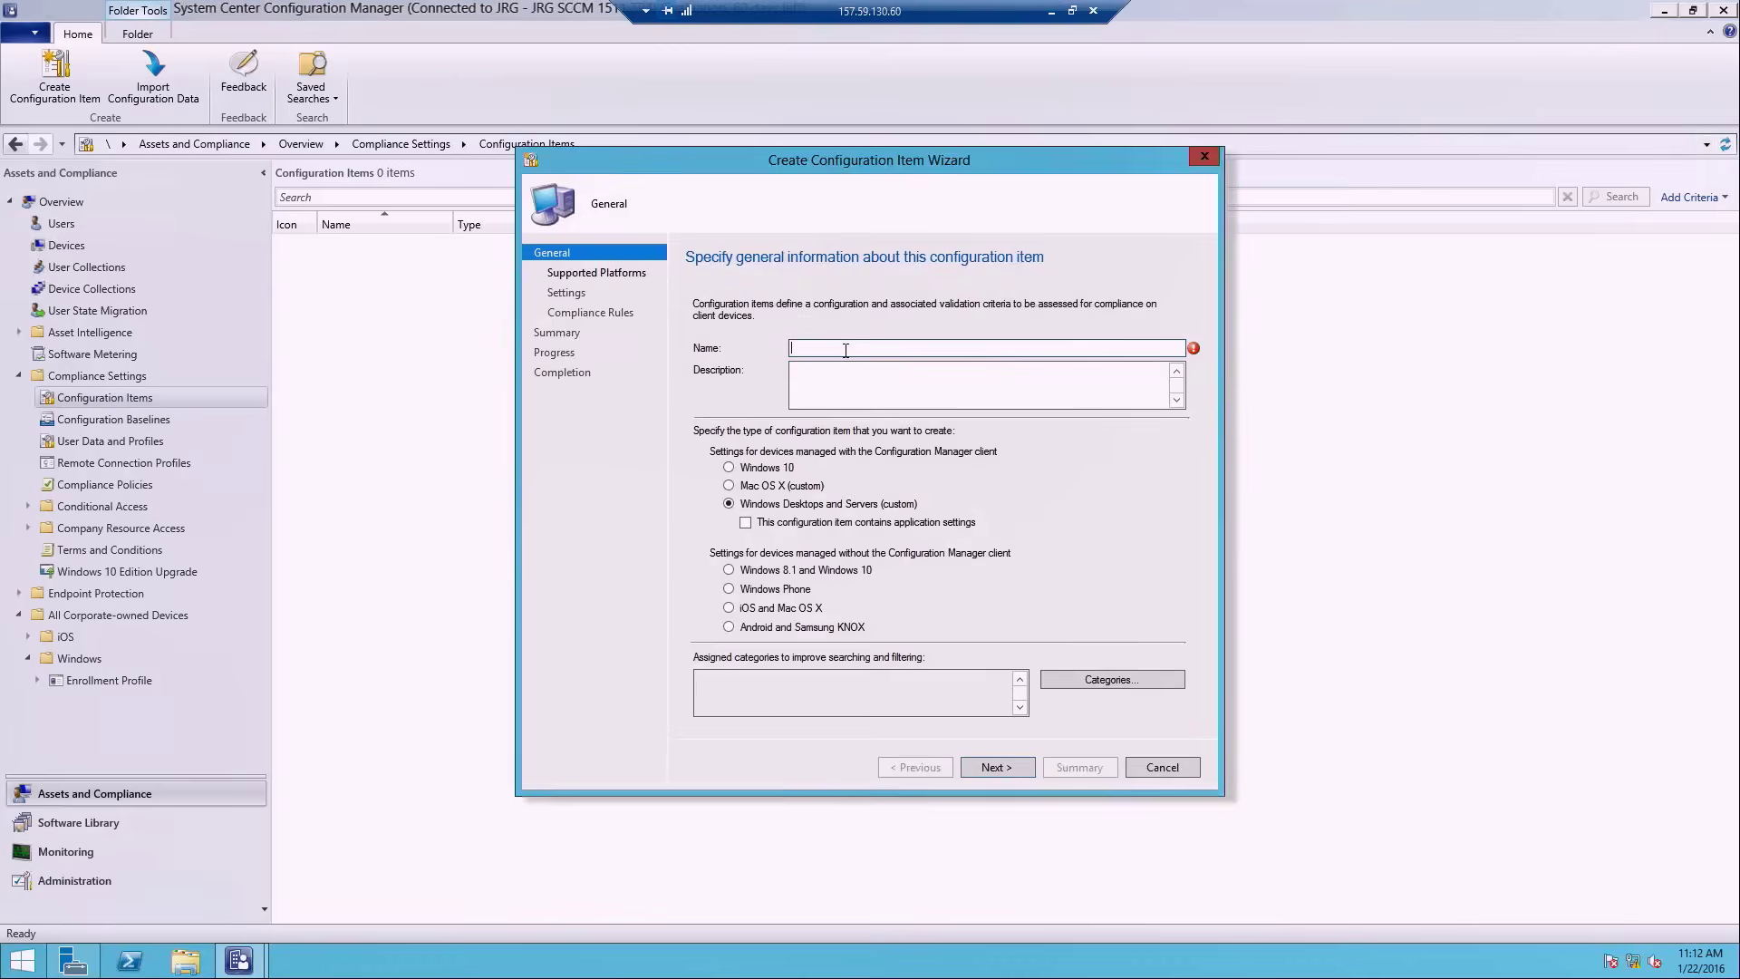
{"action": "type", "text": "Windows "}
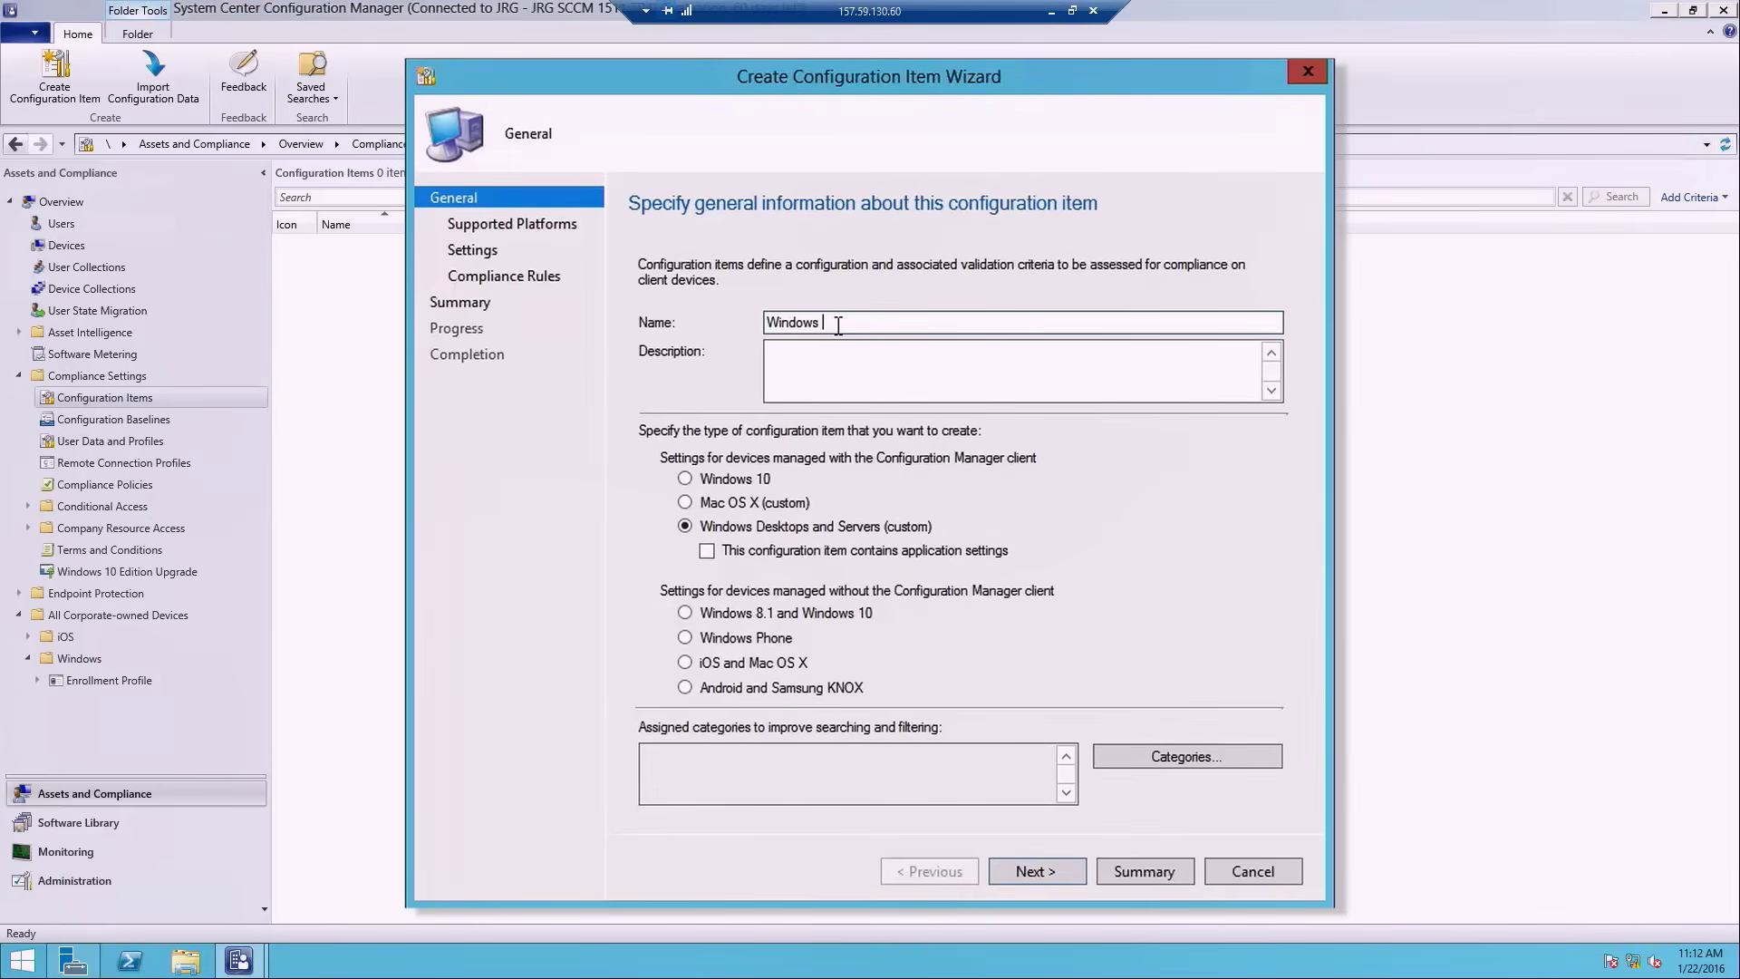
{"action": "type", "text": "10 Devi"}
{"action": "type", "text": "ce Policy"}
{"action": "left_click", "coordinate": [753, 482]}
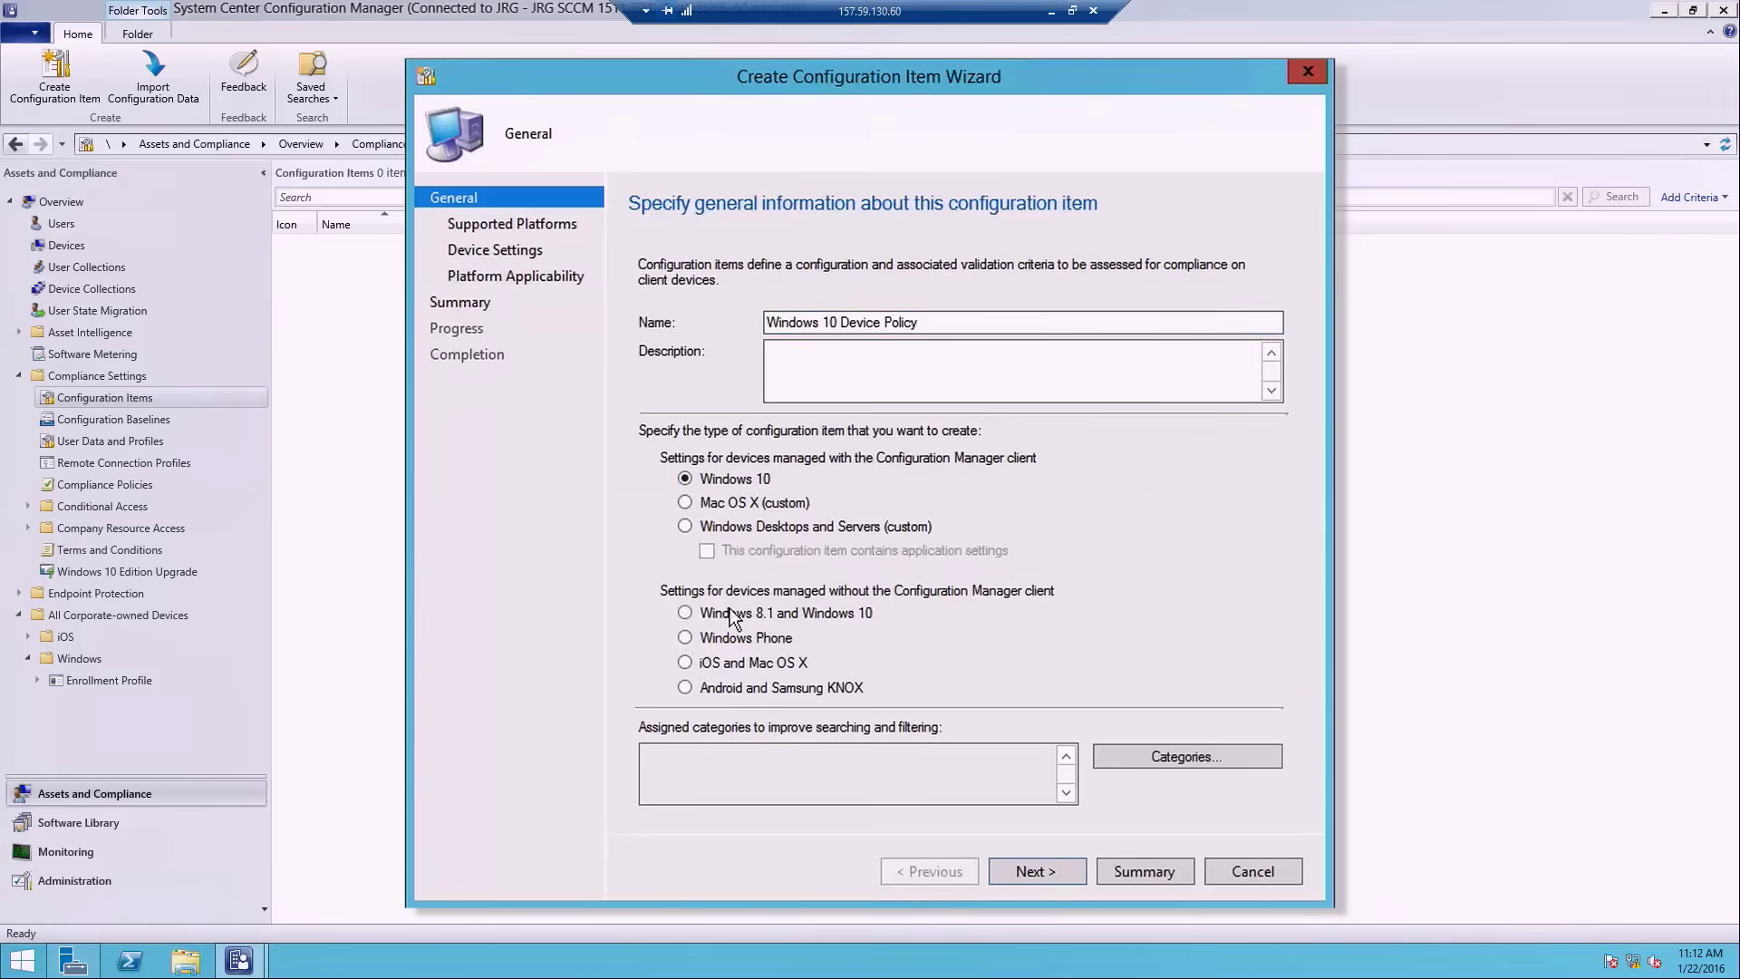
{"action": "left_click", "coordinate": [685, 615]}
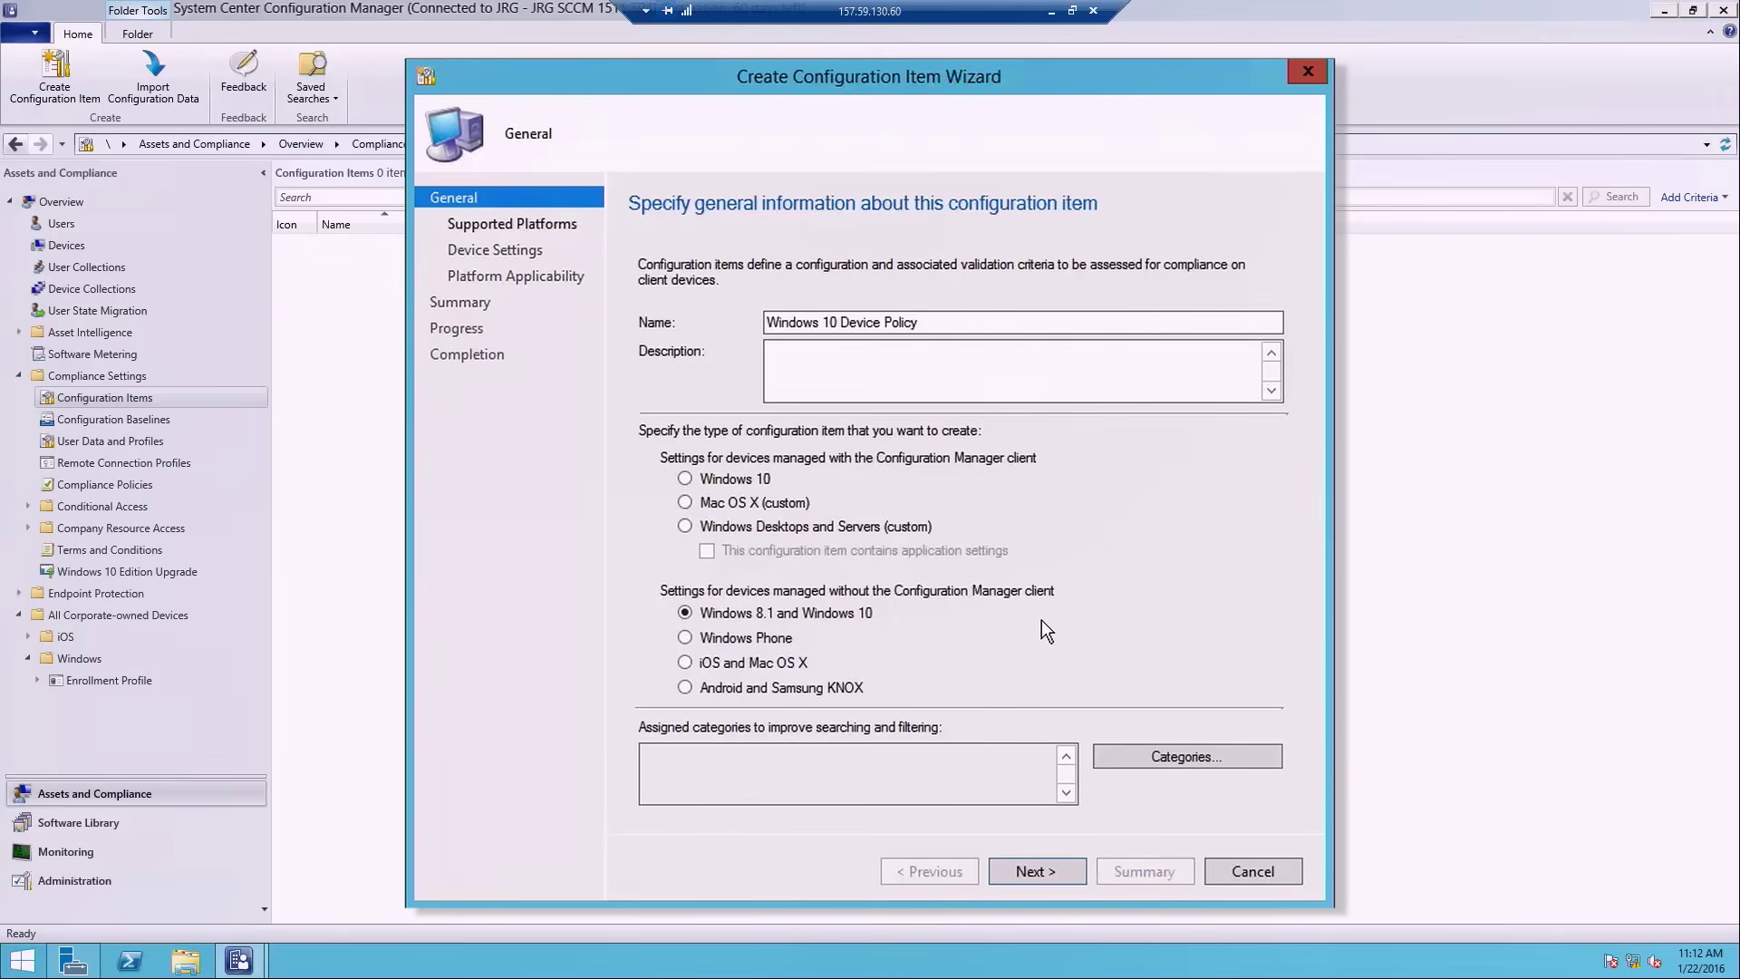
{"action": "left_click", "coordinate": [1041, 876]}
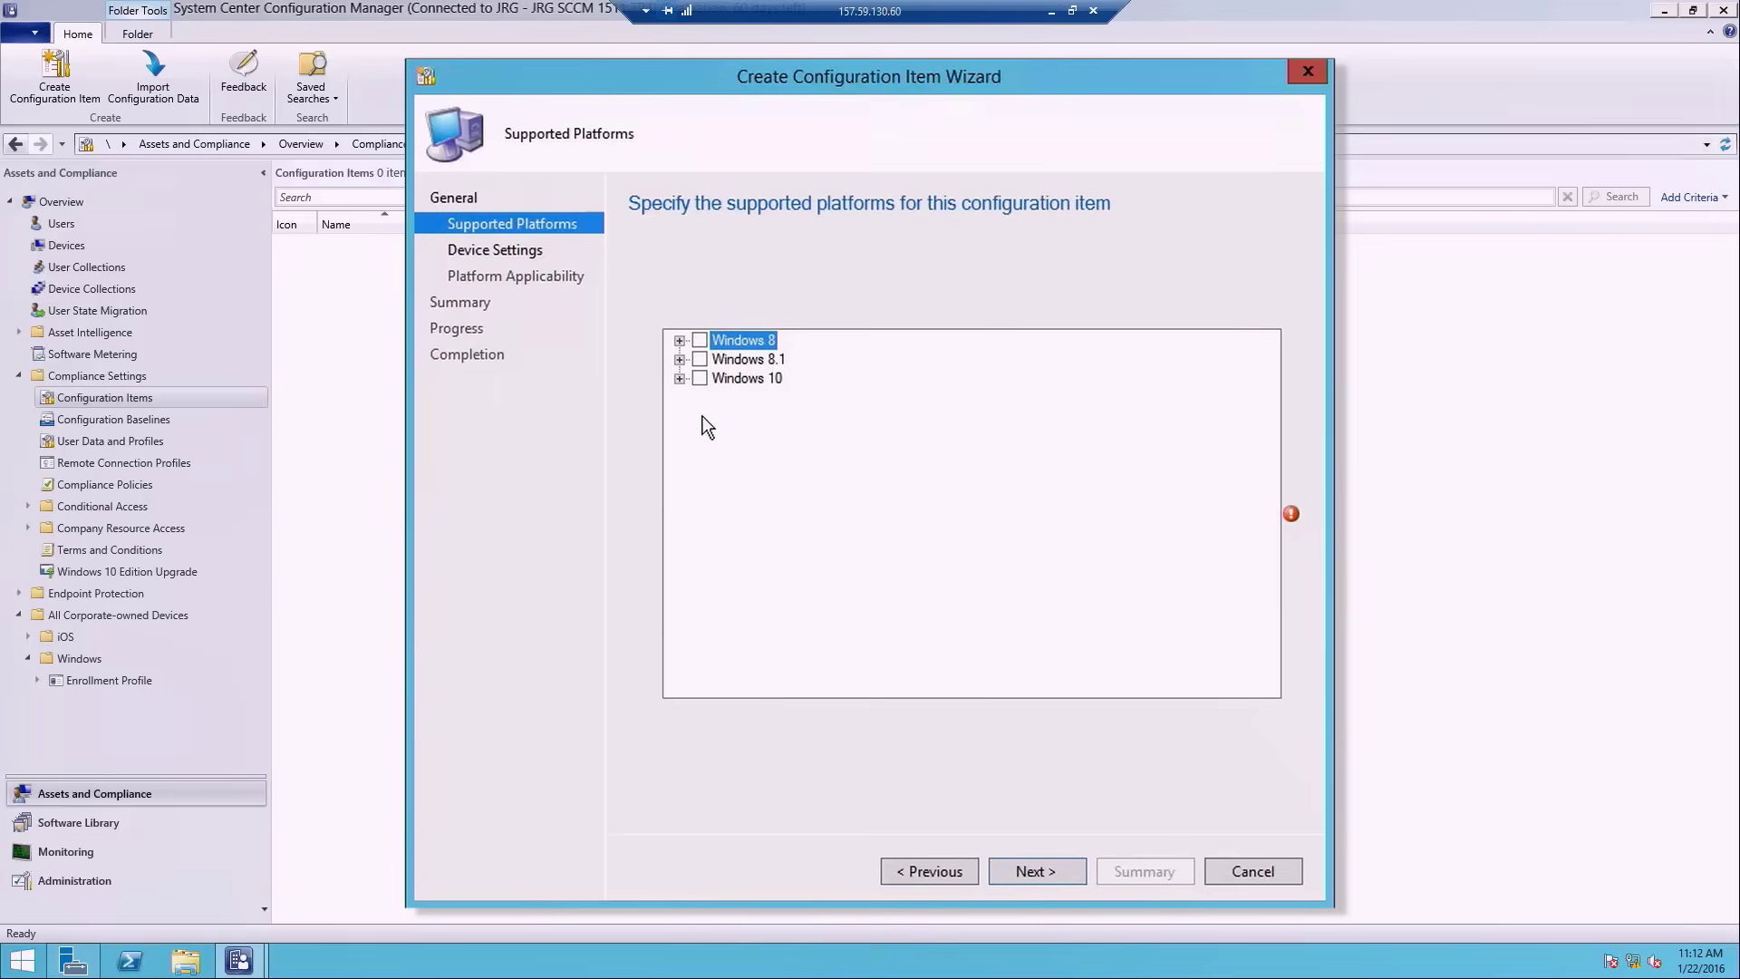
Step: Target Windows 10 and require device passwords with a raised minimum password length
{"action": "left_click", "coordinate": [700, 379]}
{"action": "left_click", "coordinate": [1039, 868]}
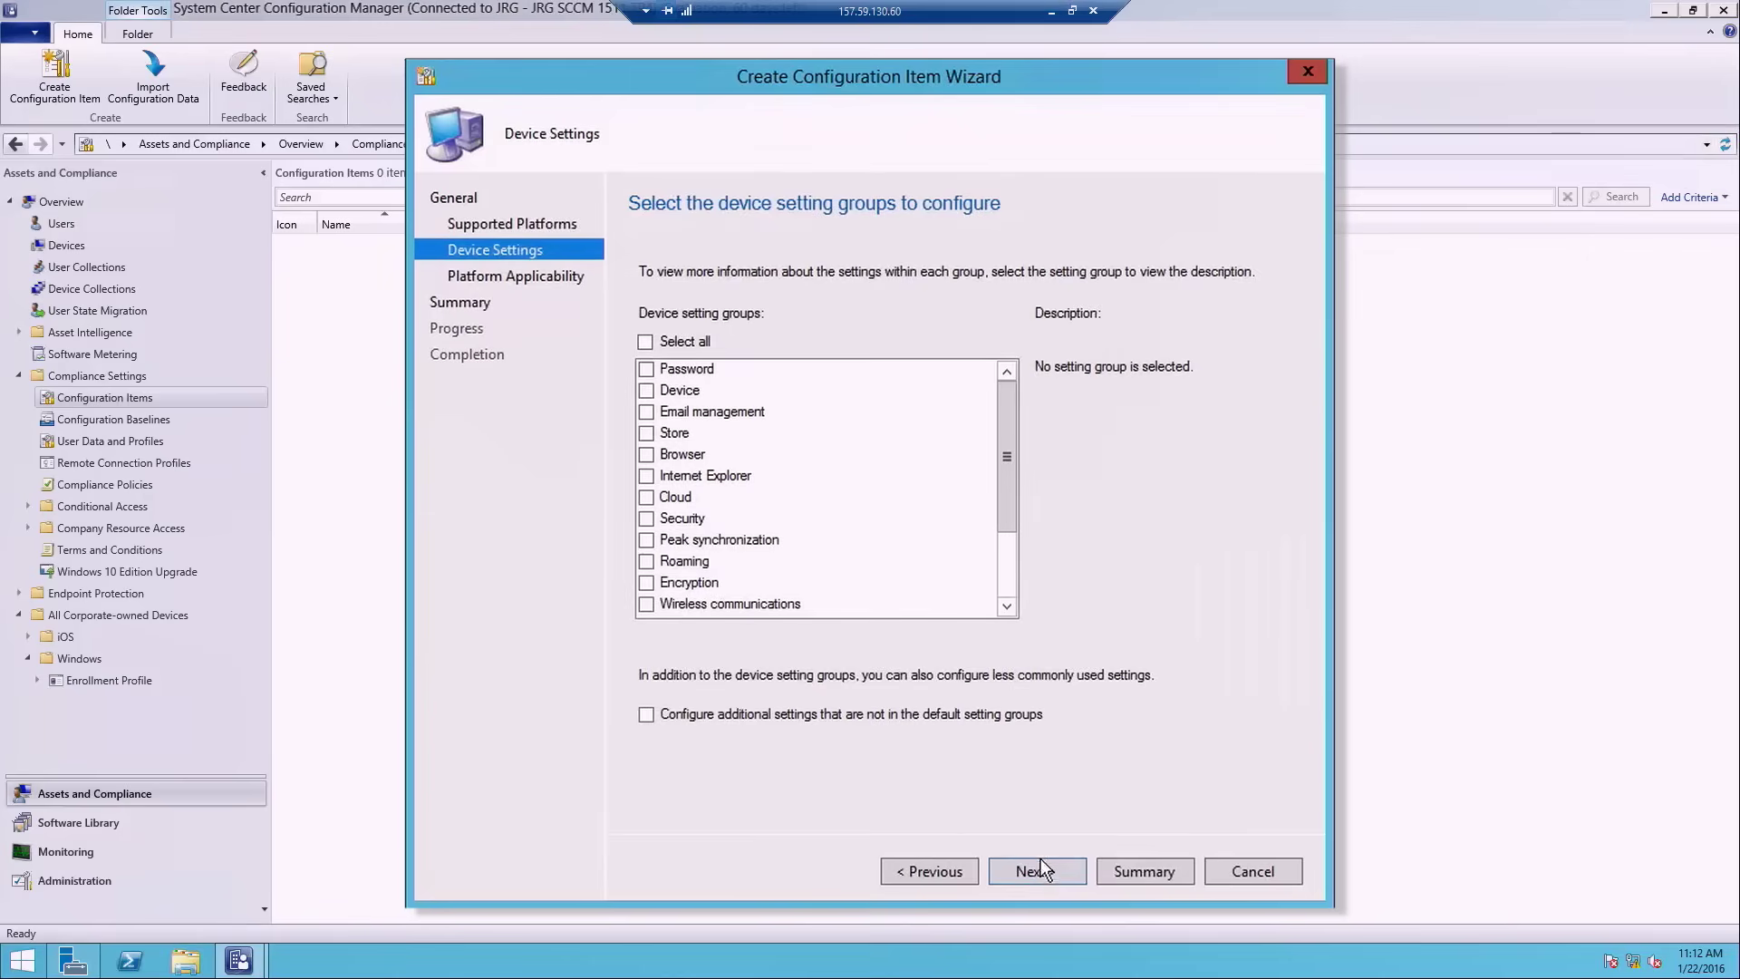
{"action": "left_click", "coordinate": [646, 367]}
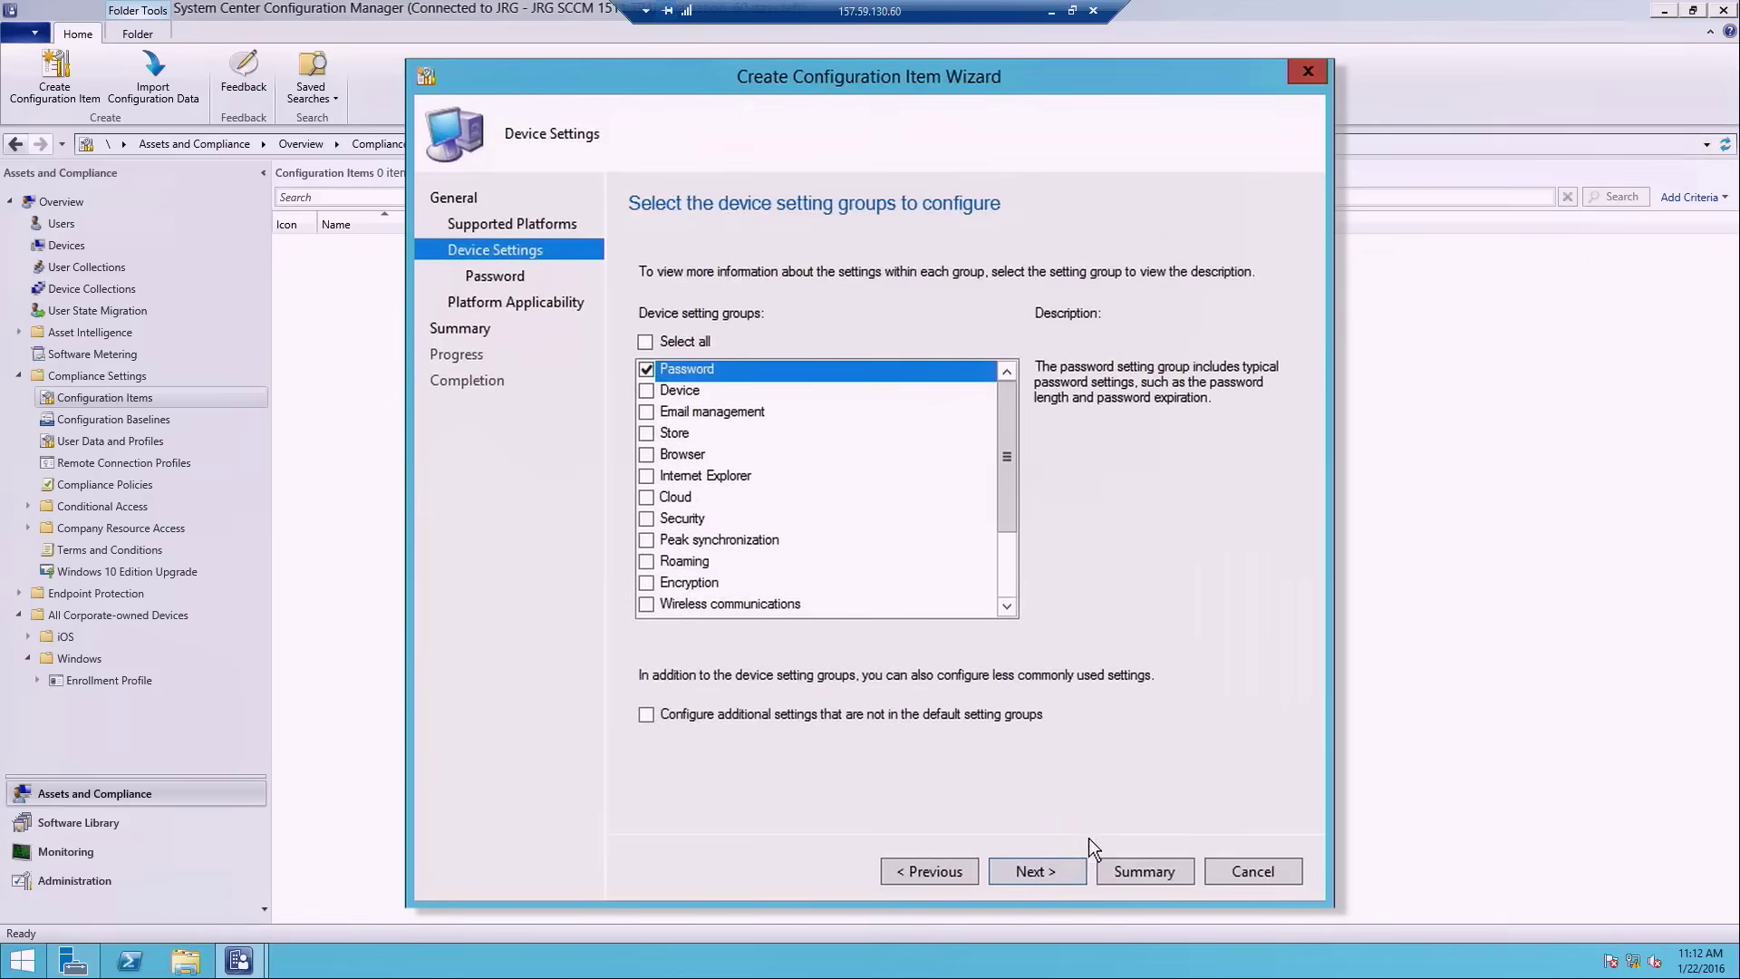
{"action": "left_click", "coordinate": [1070, 876]}
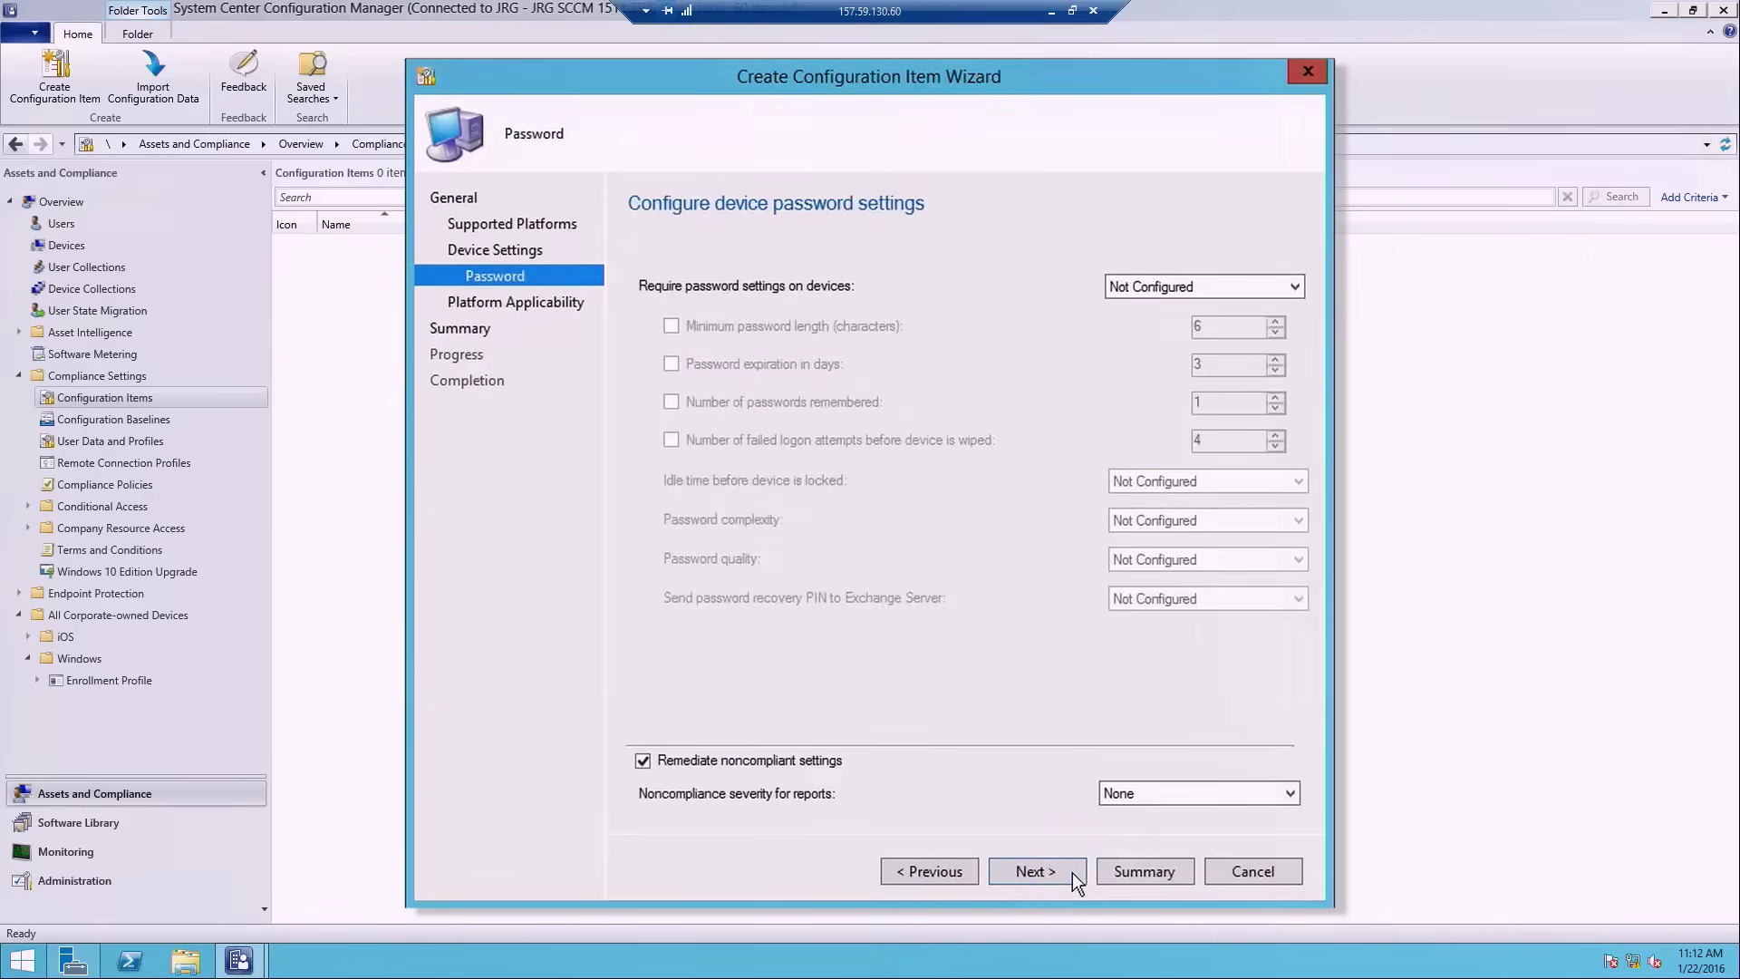
{"action": "left_click", "coordinate": [1293, 284]}
{"action": "left_click", "coordinate": [1222, 322]}
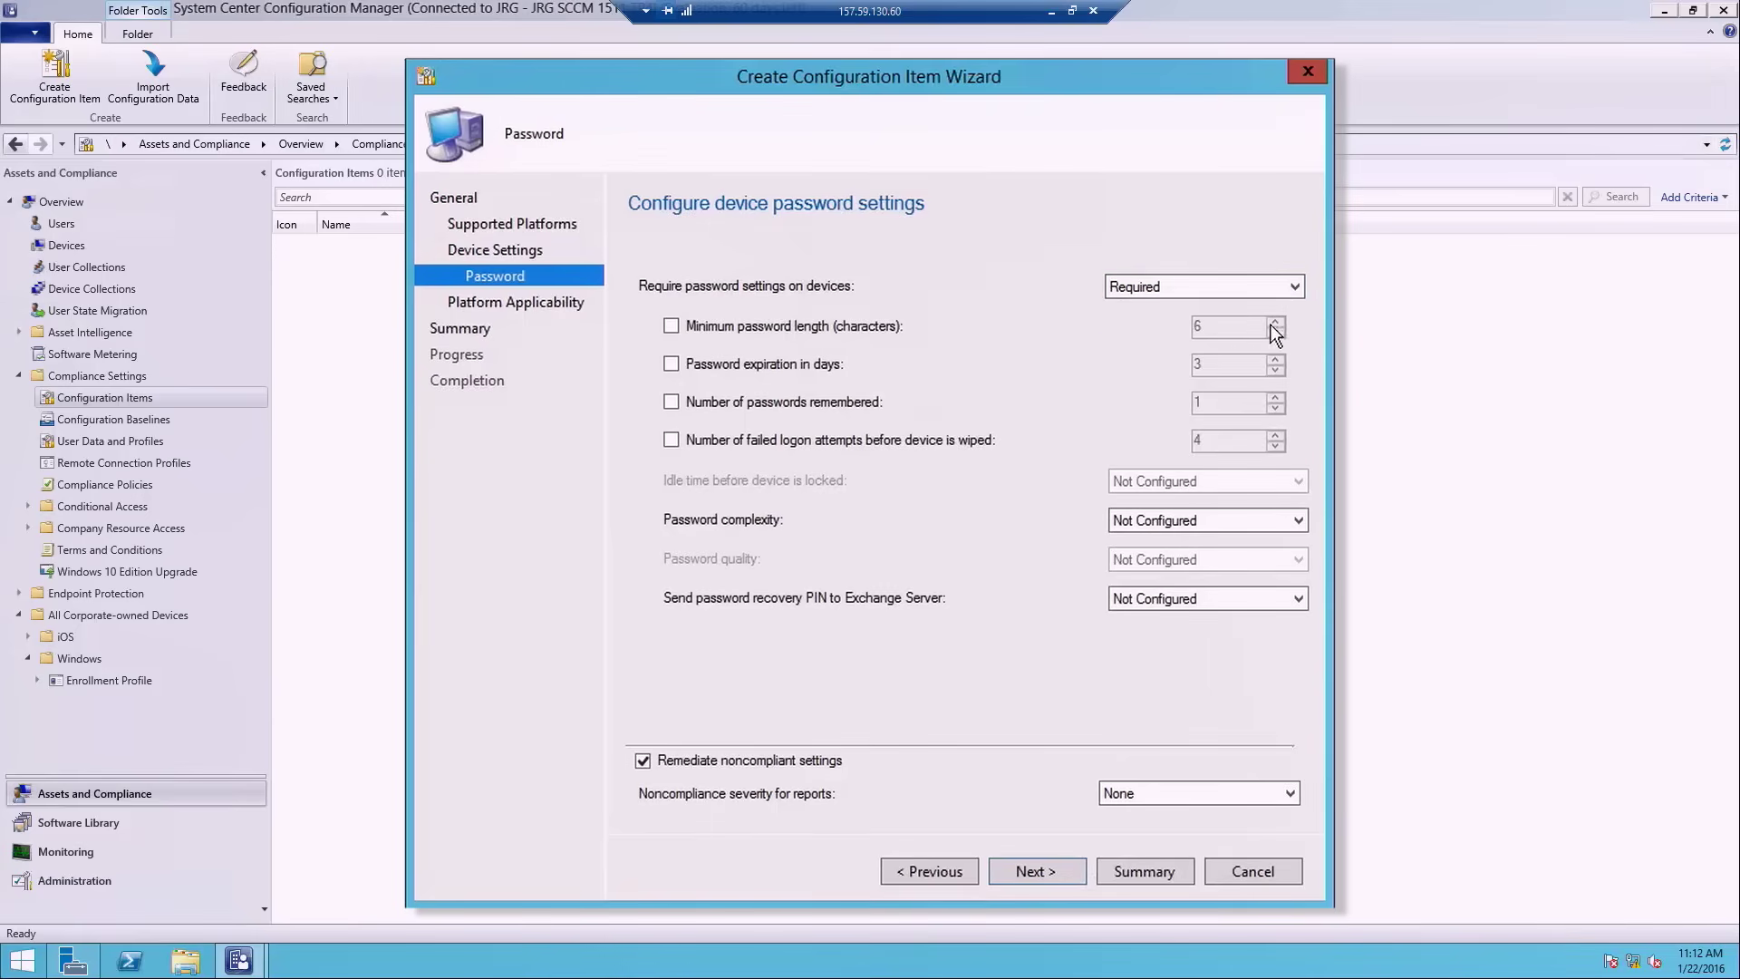
{"action": "left_click", "coordinate": [891, 331]}
{"action": "left_click", "coordinate": [1274, 321]}
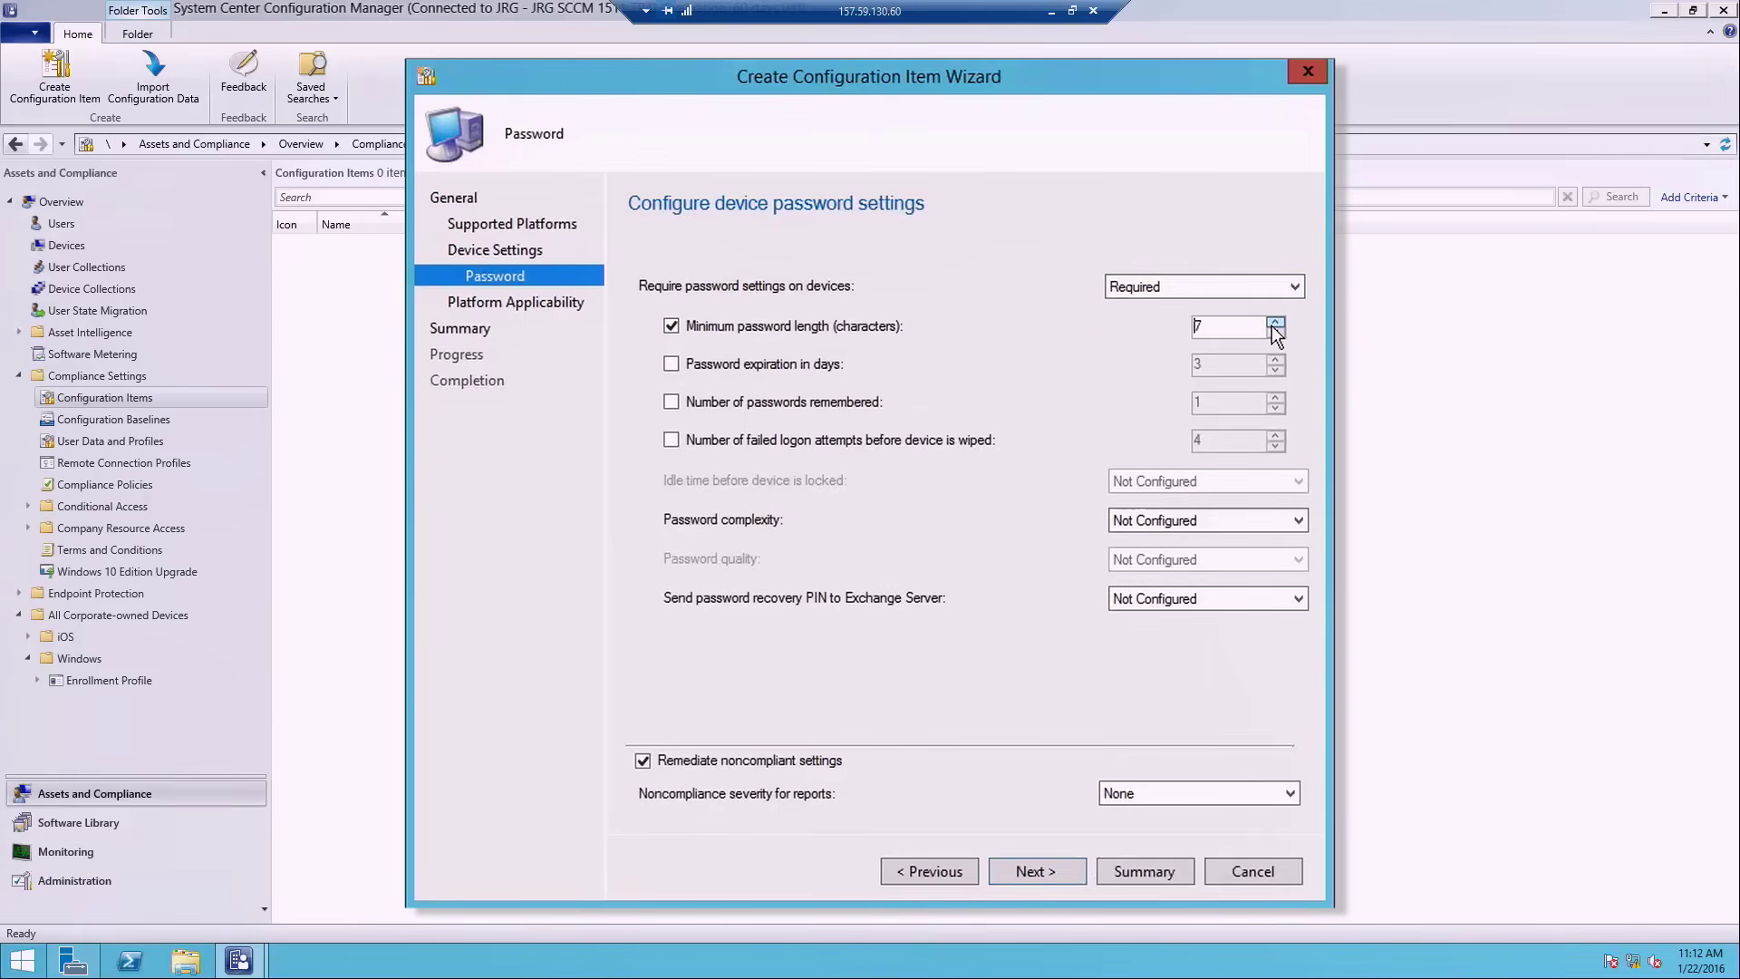
Step: Finish creating the configuration item and close the wizard
{"action": "left_click", "coordinate": [1059, 875]}
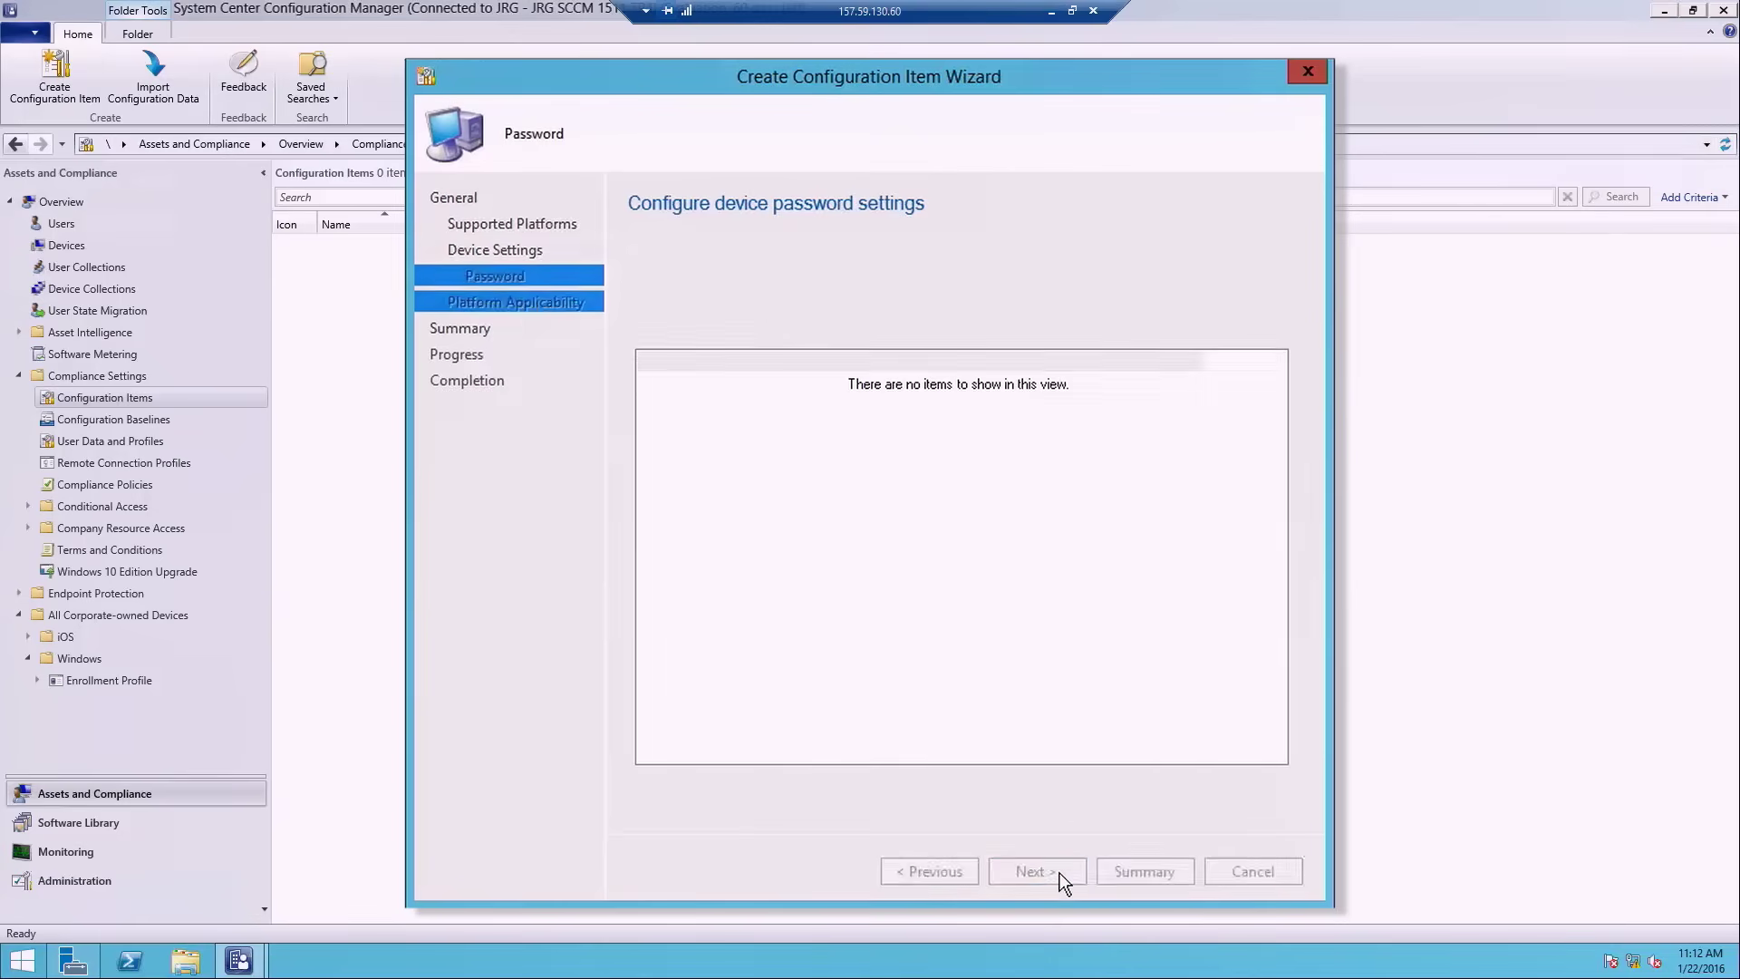
{"action": "left_click", "coordinate": [1058, 872]}
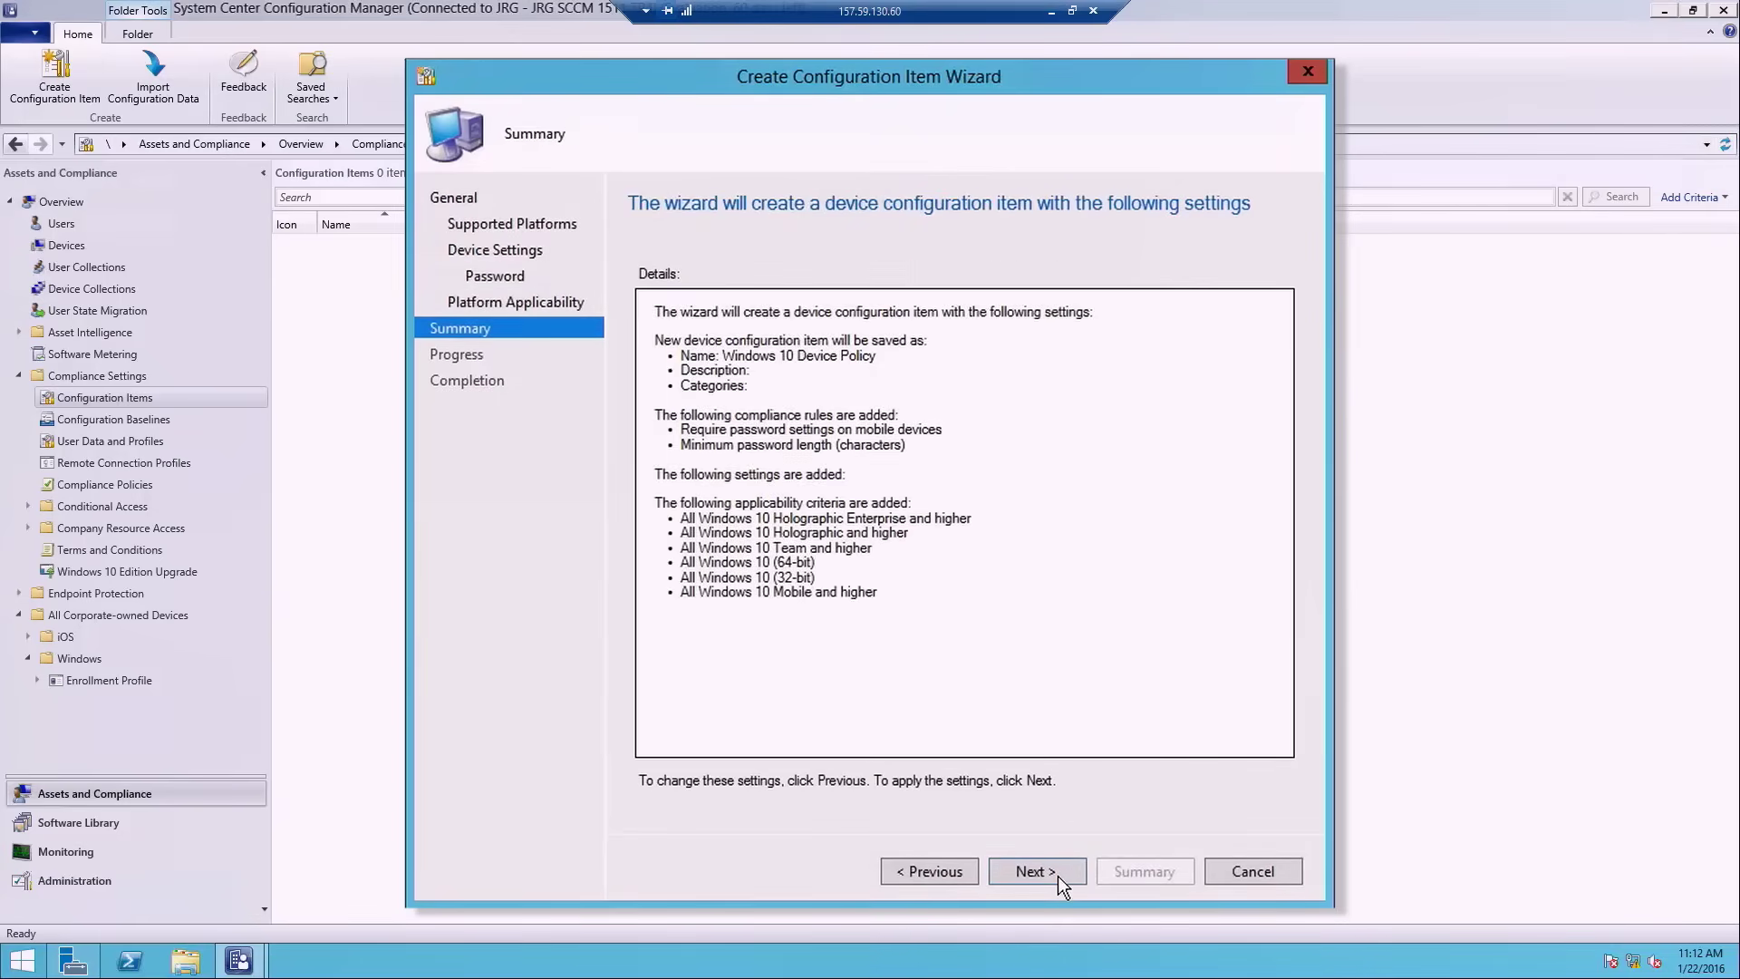
{"action": "left_click", "coordinate": [1058, 872]}
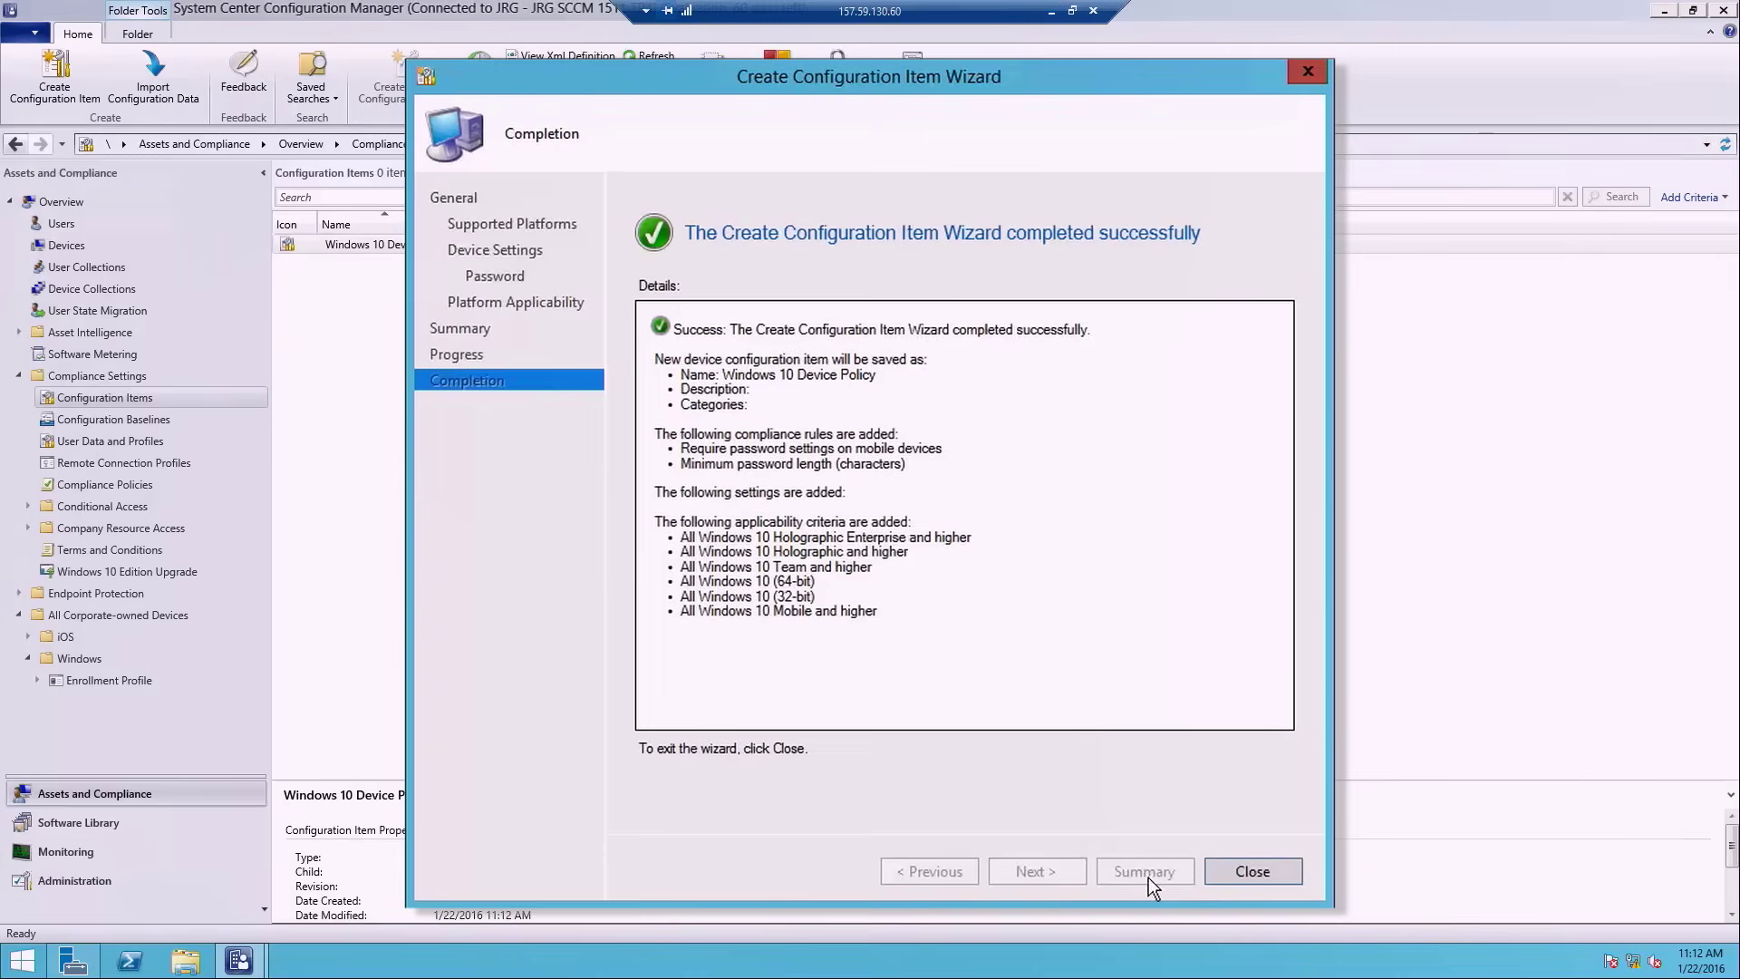
{"action": "left_click", "coordinate": [1251, 872]}
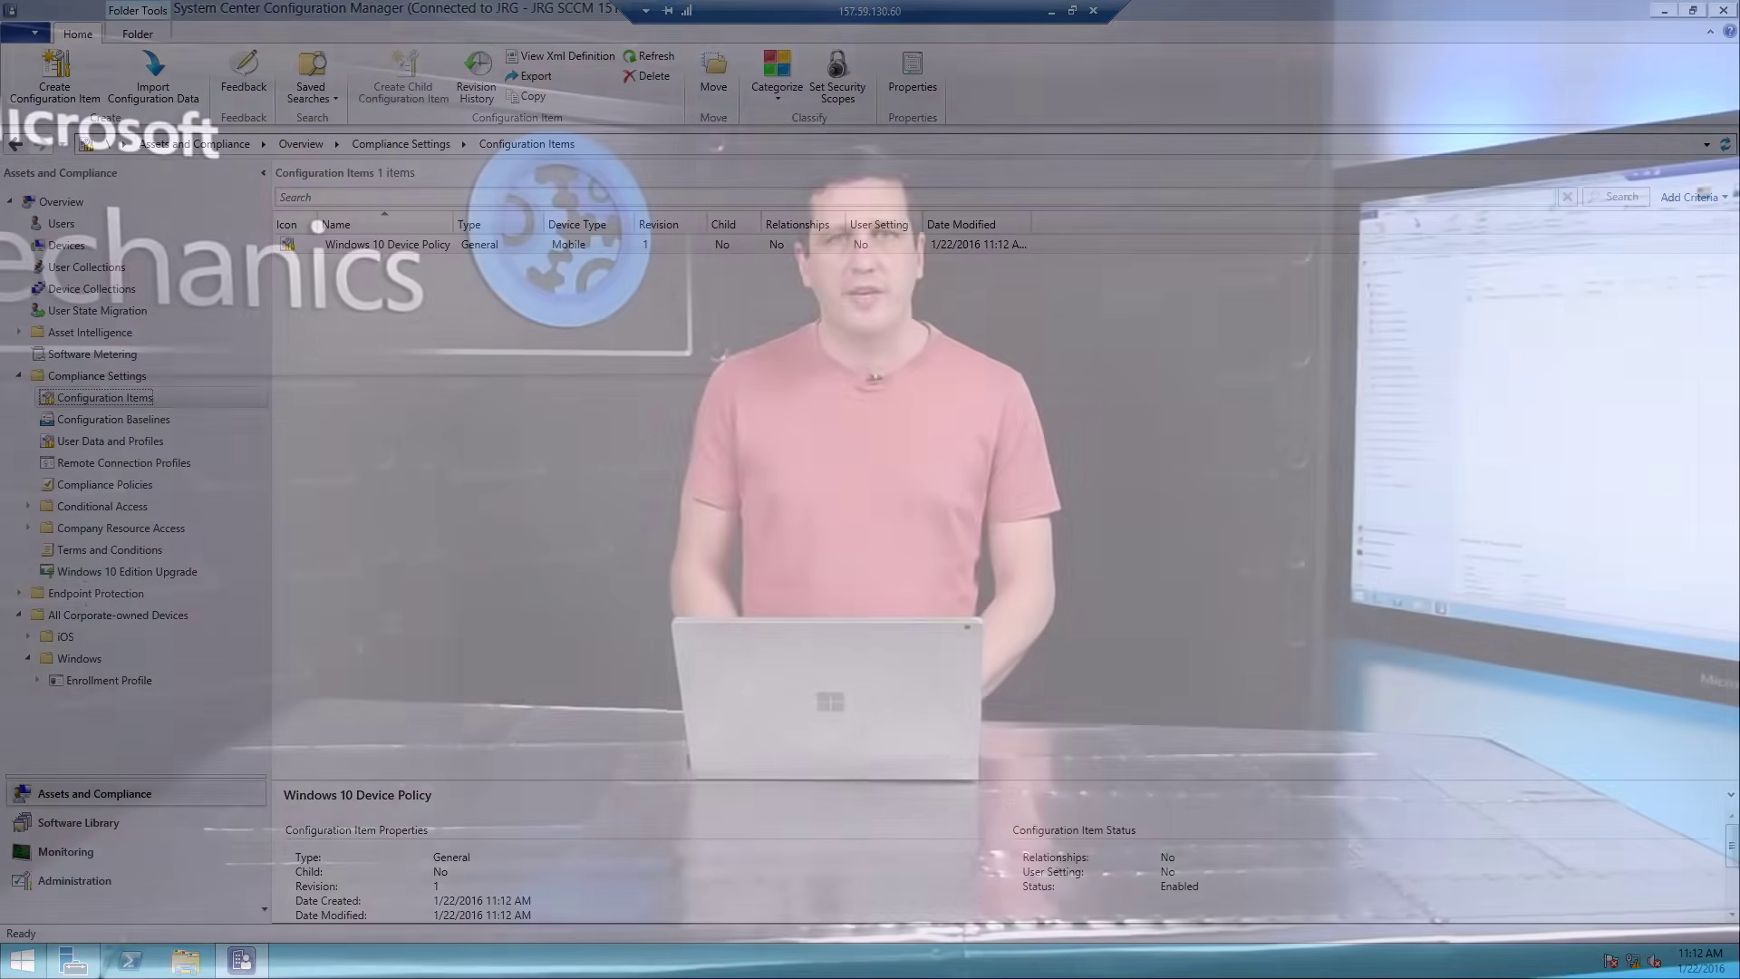